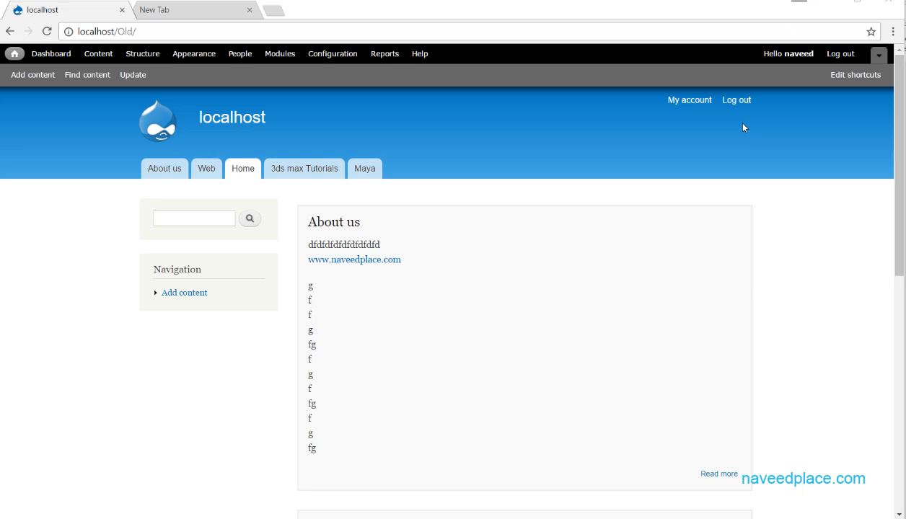
Open naveedplace.com in a new browser tab, then return to the localhost Drupal site.
left_click(189, 12)
left_click(172, 29)
type("w")
left_click(369, 352)
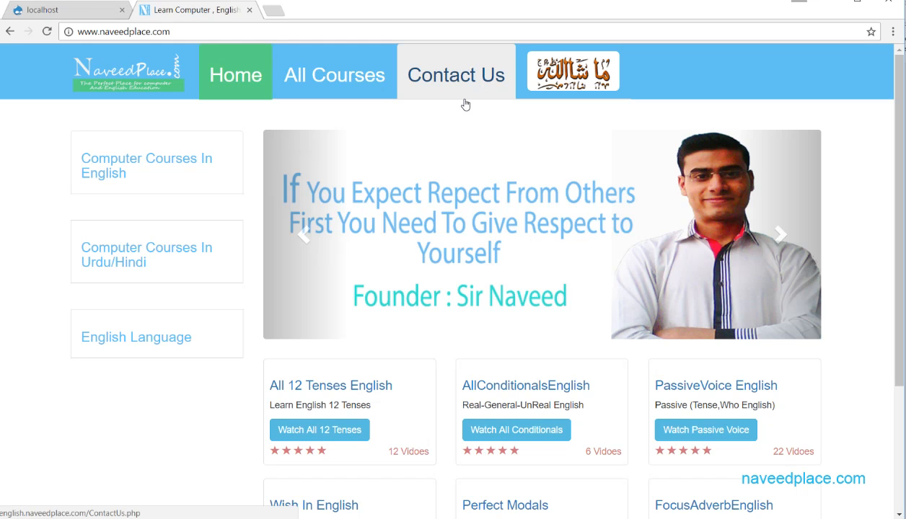
left_click(75, 12)
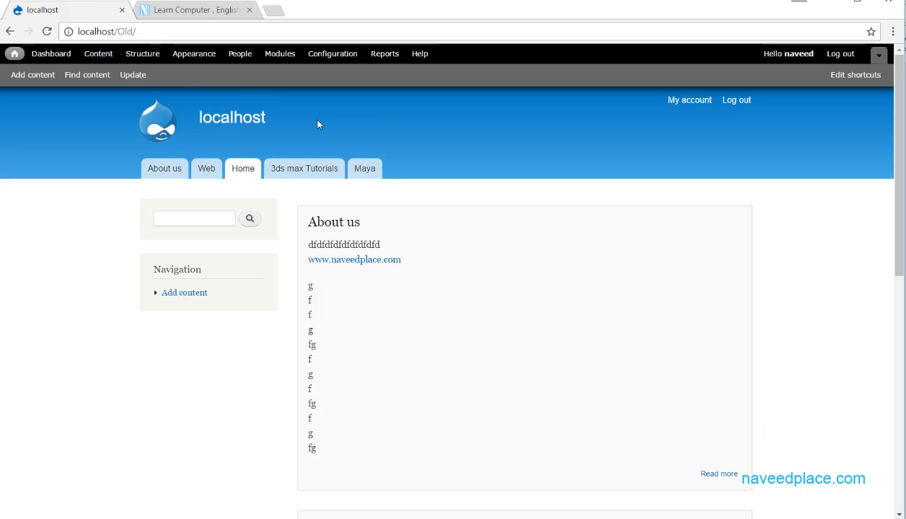
Check the Contact module on the Modules page and save the module configuration.
left_click(280, 55)
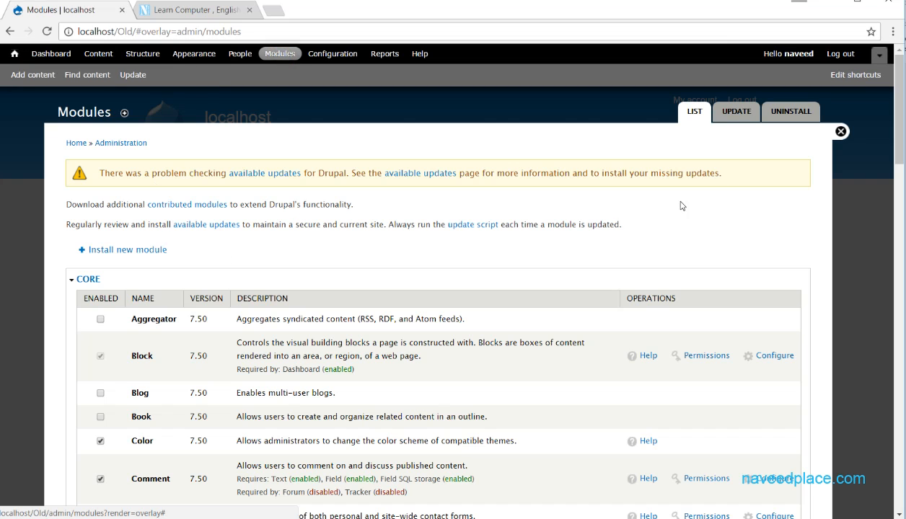
scroll(866, 153, "down", 15)
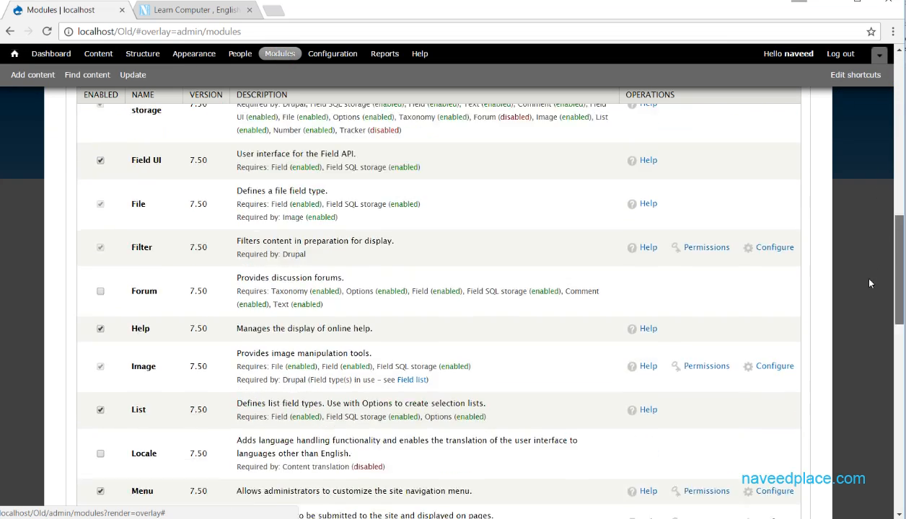
scroll(860, 239, "up", 15)
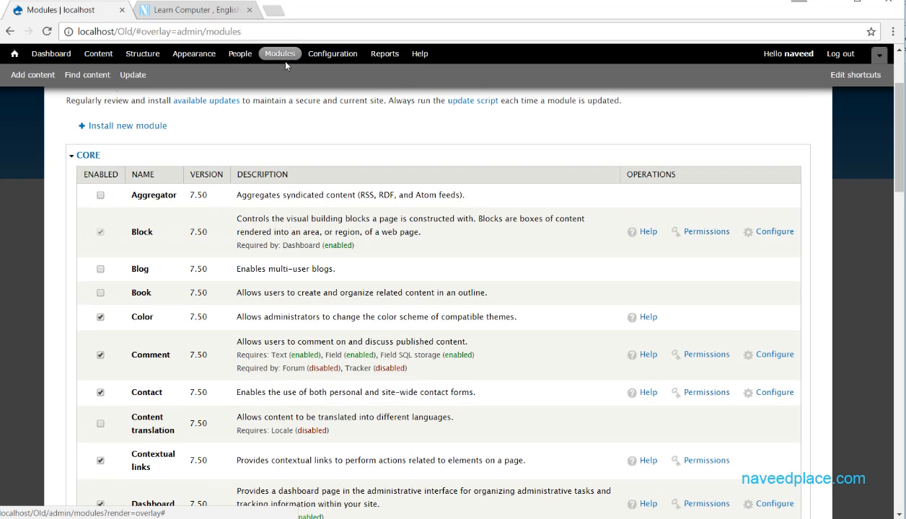
mouse_move(899, 108)
left_mouse_down()
mouse_move(898, 485)
mouse_move(894, 112)
left_mouse_up()
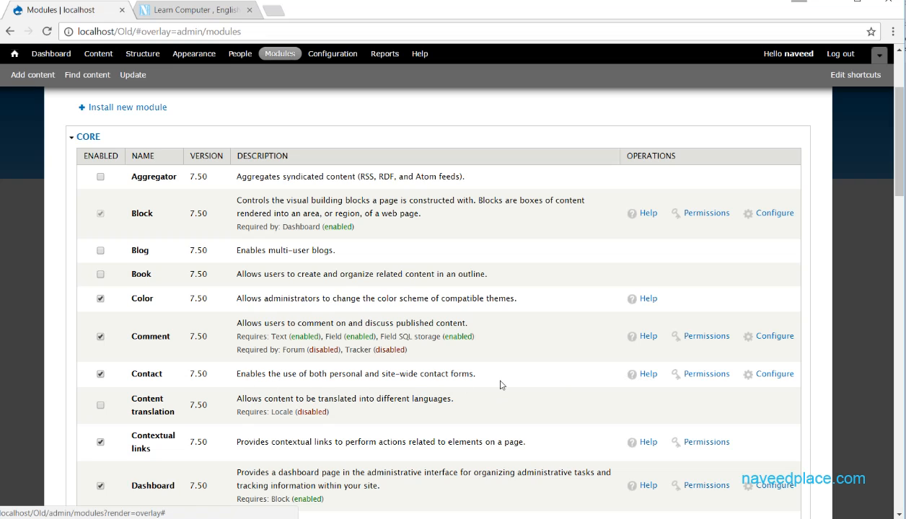
left_click_drag(482, 374, 226, 383)
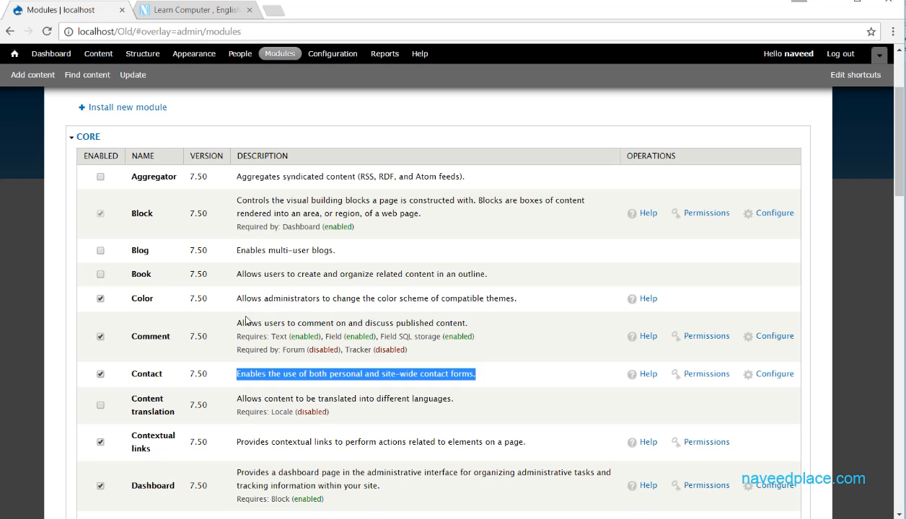
scroll(298, 245, "down", 20)
scroll(287, 348, "up", 9)
scroll(332, 353, "down", 9)
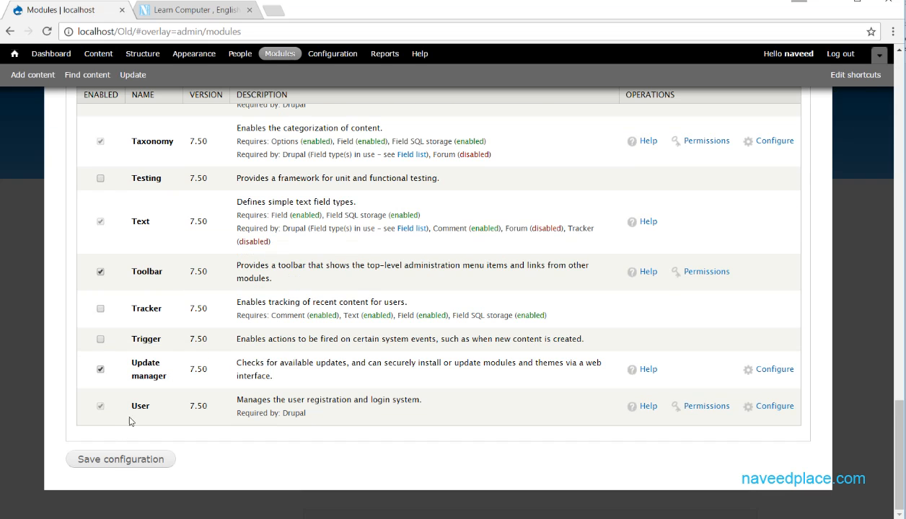
left_click(140, 465)
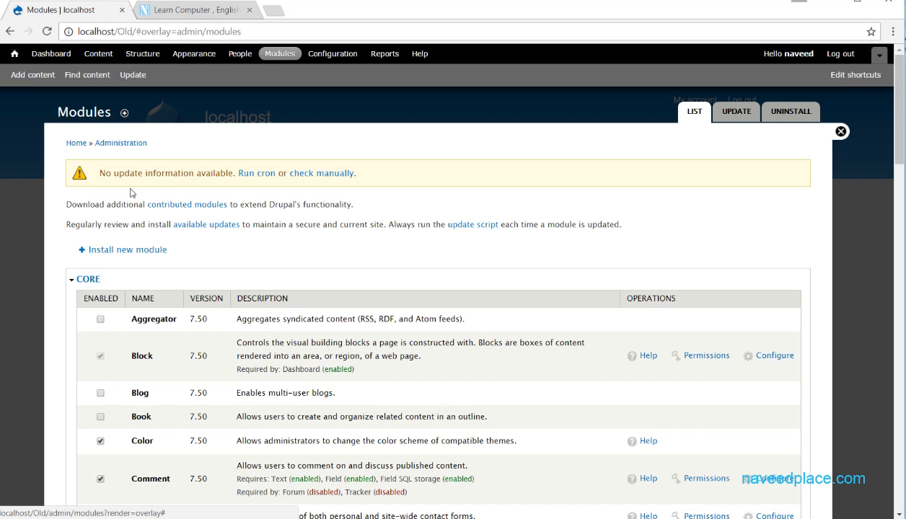
Close the Modules overlay and go to the site's Contact page at localhost/Old/contact.
left_click(840, 131)
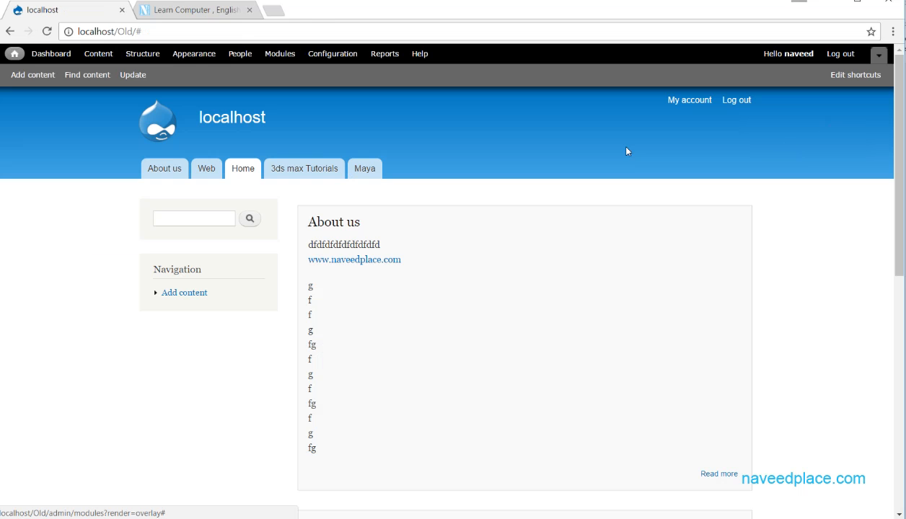
left_click(211, 37)
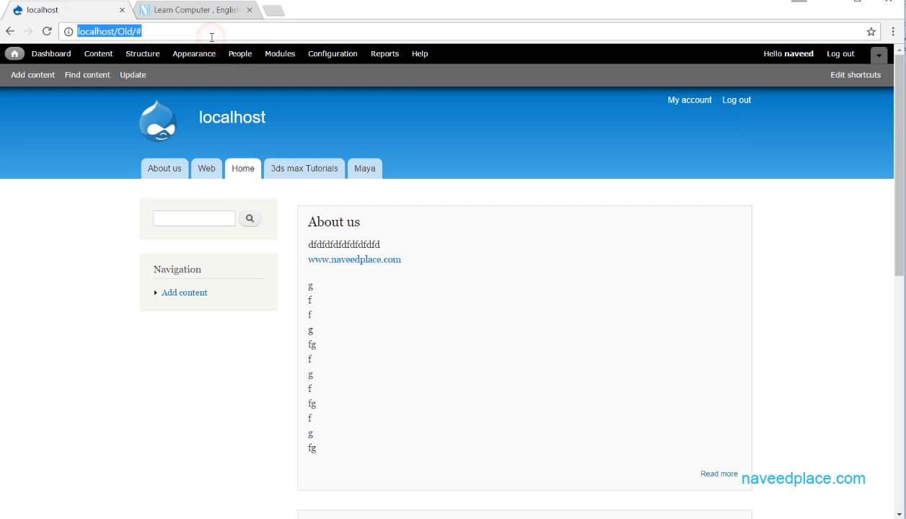
left_click(211, 37)
key("BackSpace")
type("con")
key("Return")
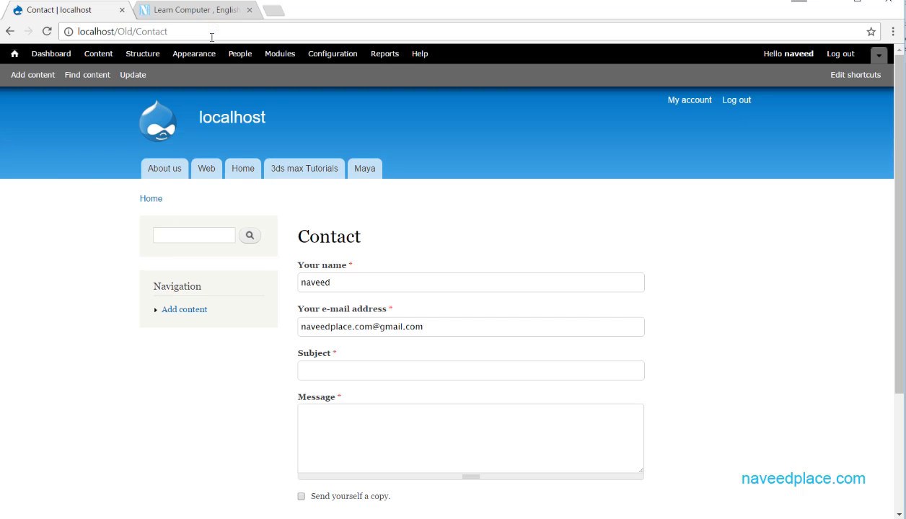
left_click_drag(900, 217, 898, 385)
scroll(882, 210, "up", 3)
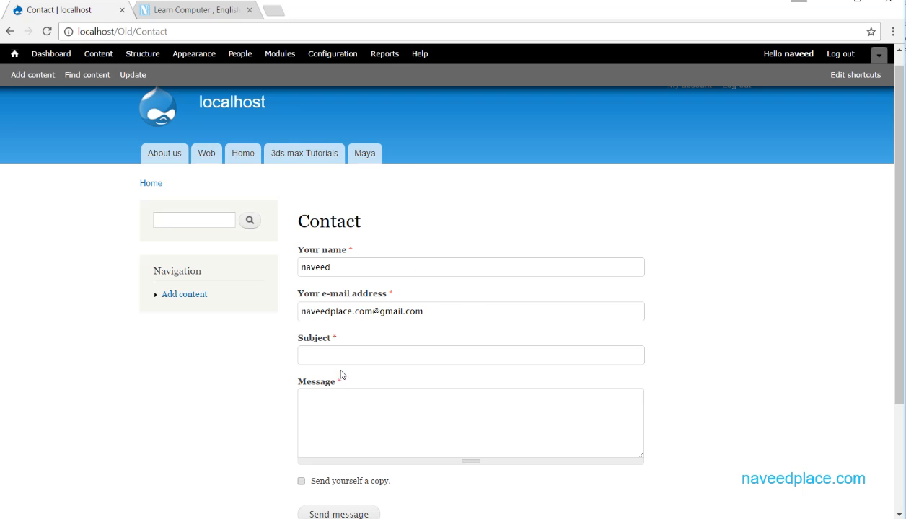
Clear the prefilled e-mail address and tick Send yourself a copy.
left_click_drag(401, 266, 292, 267)
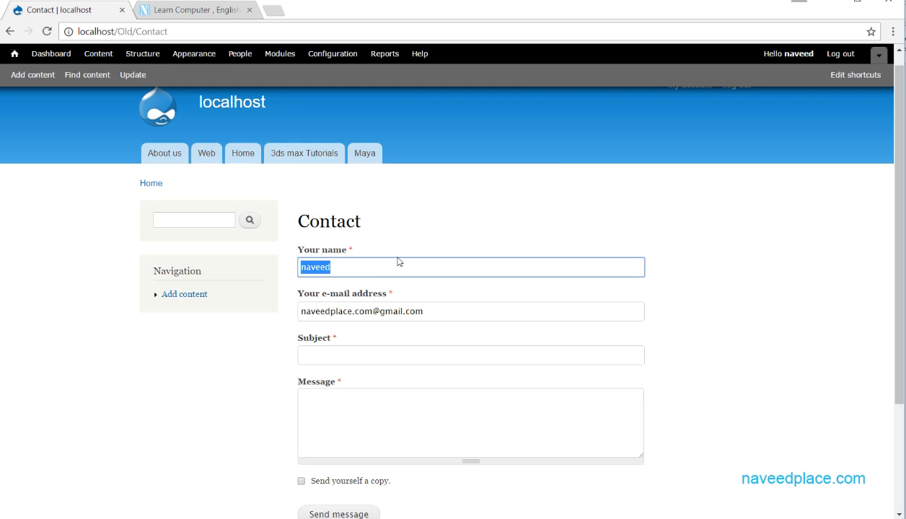
left_click(342, 261)
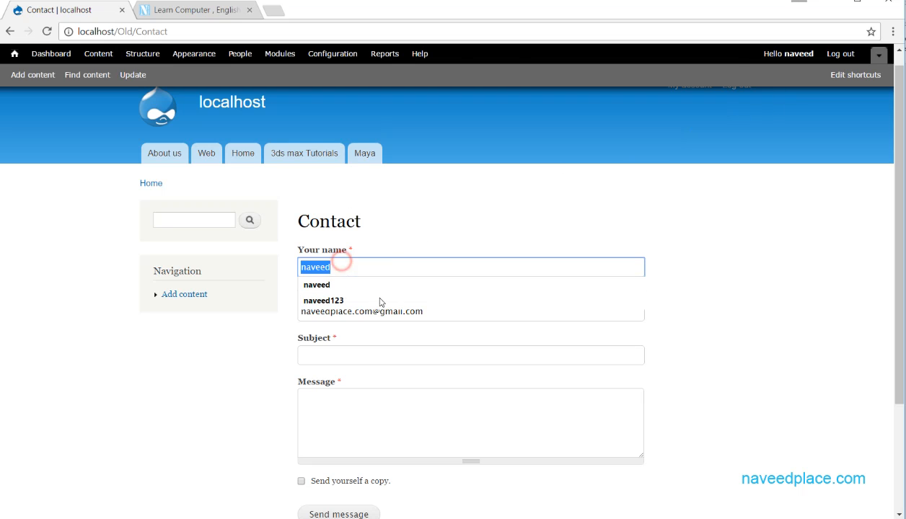
left_click(222, 333)
left_click_drag(451, 306, 292, 330)
key("BackSpace")
left_click(340, 354)
left_click(338, 404)
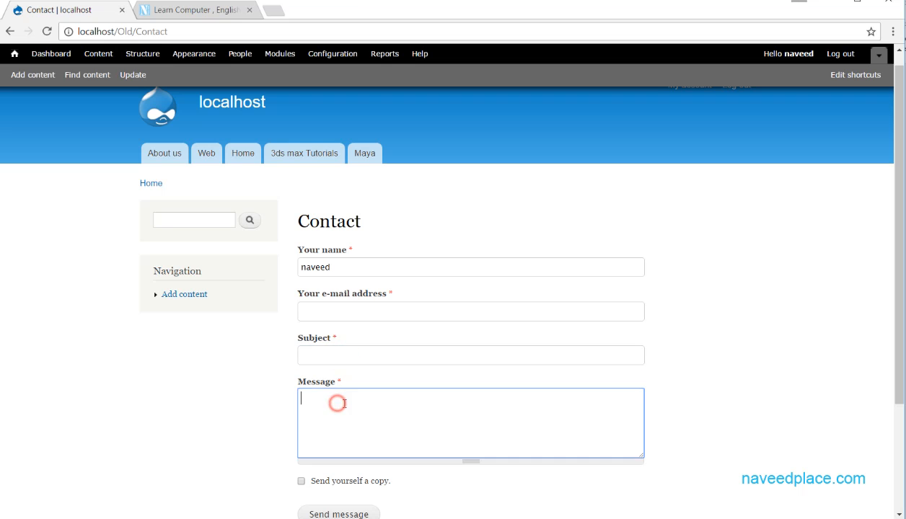
scroll(338, 404, "down", 2)
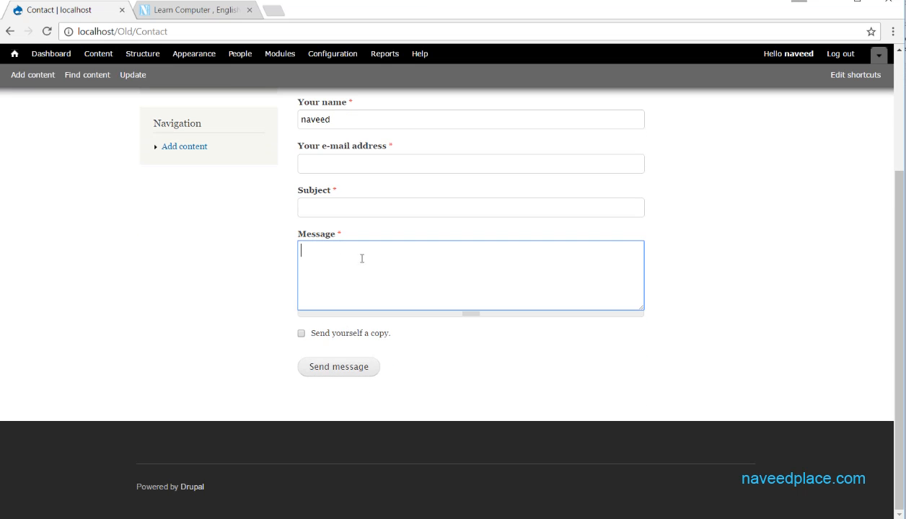
left_click(301, 334)
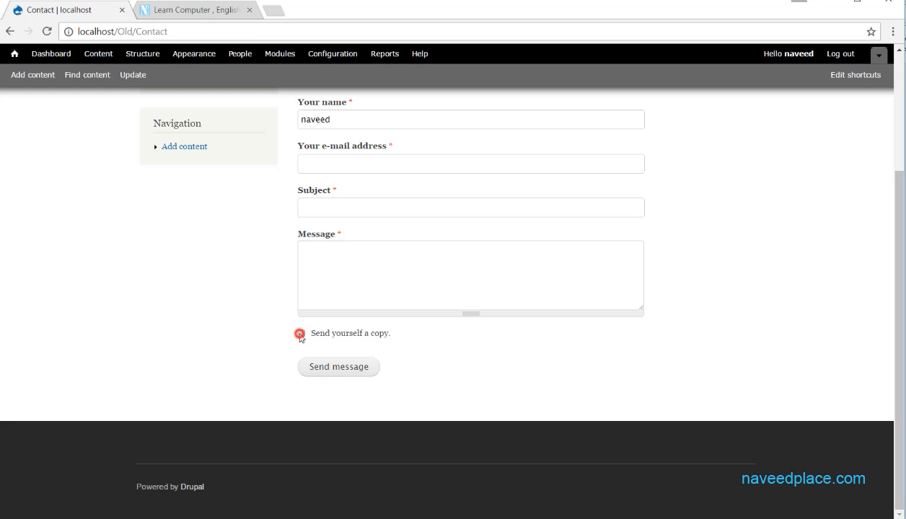
Go back over the name, e-mail, subject and message fields of the Contact form.
scroll(335, 325, "up", 3)
left_click(348, 317)
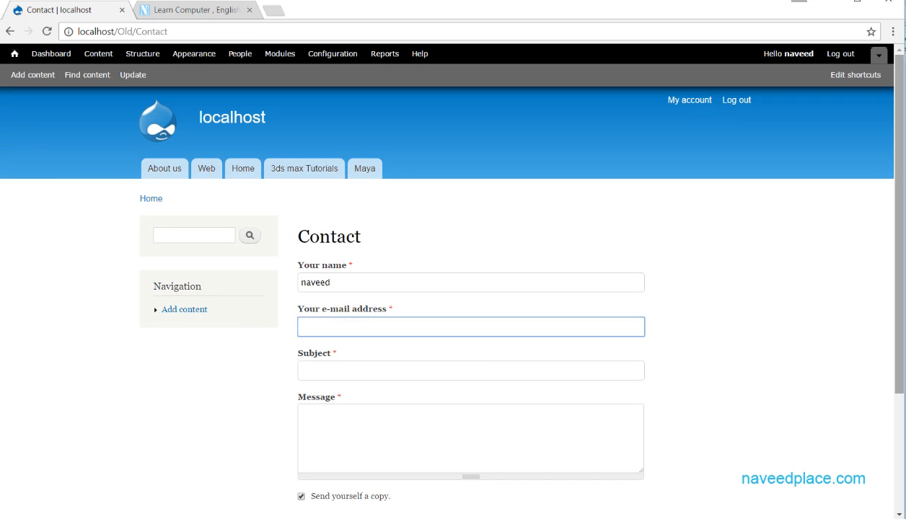
left_click_drag(898, 183, 441, 313)
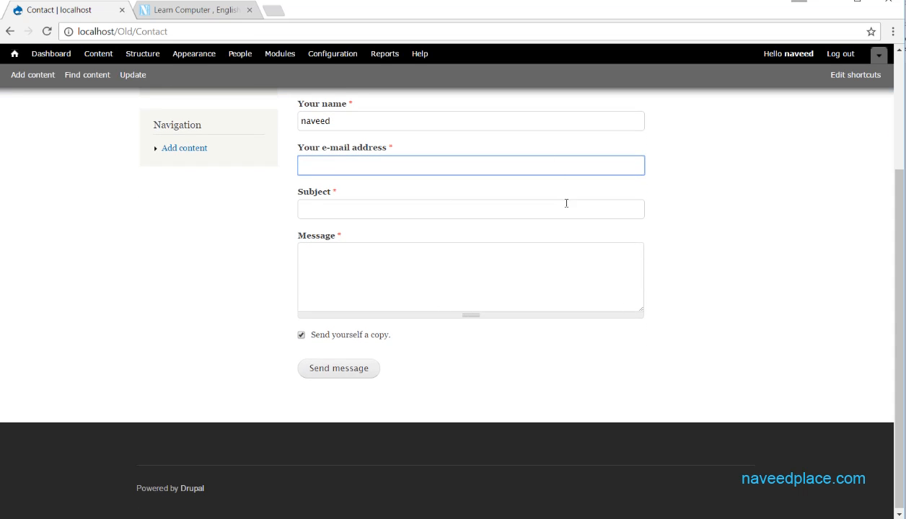
scroll(408, 245, "up", 3)
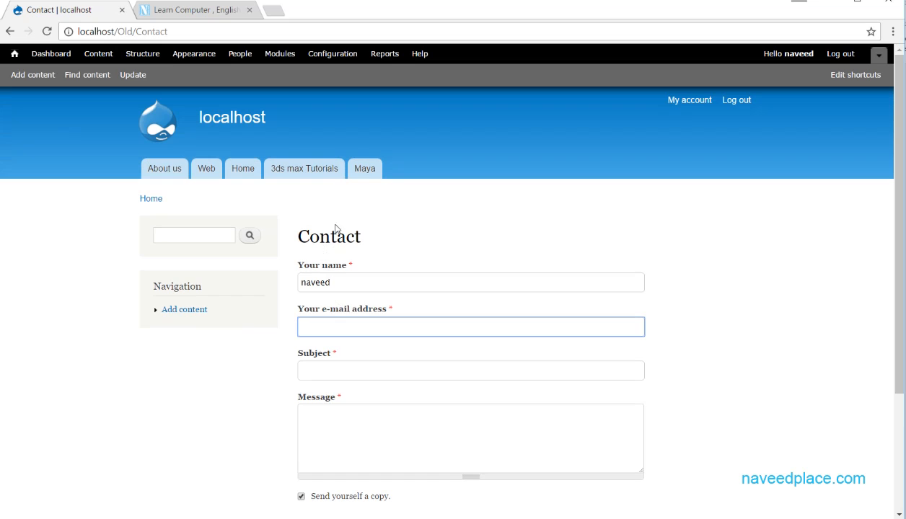
left_click_drag(347, 282, 287, 283)
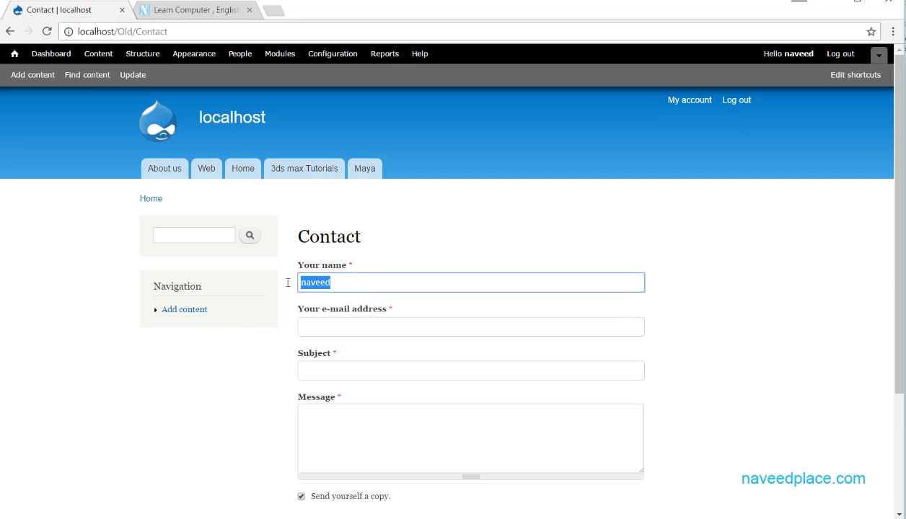
left_click(338, 326)
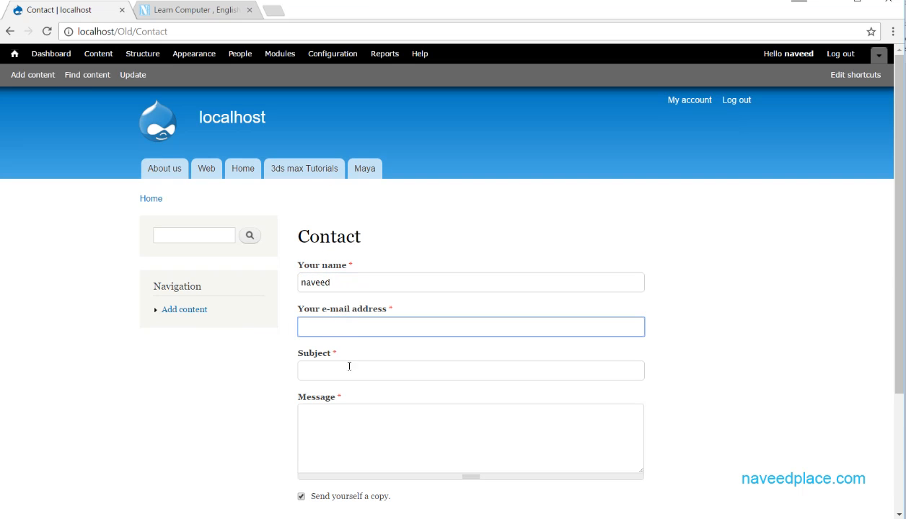
scroll(345, 370, "down", 3)
left_click(350, 209)
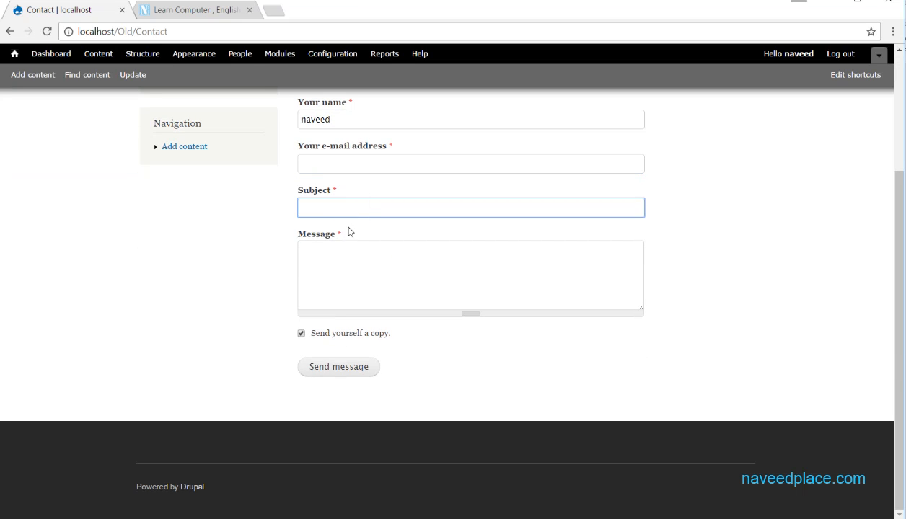
left_click(360, 271)
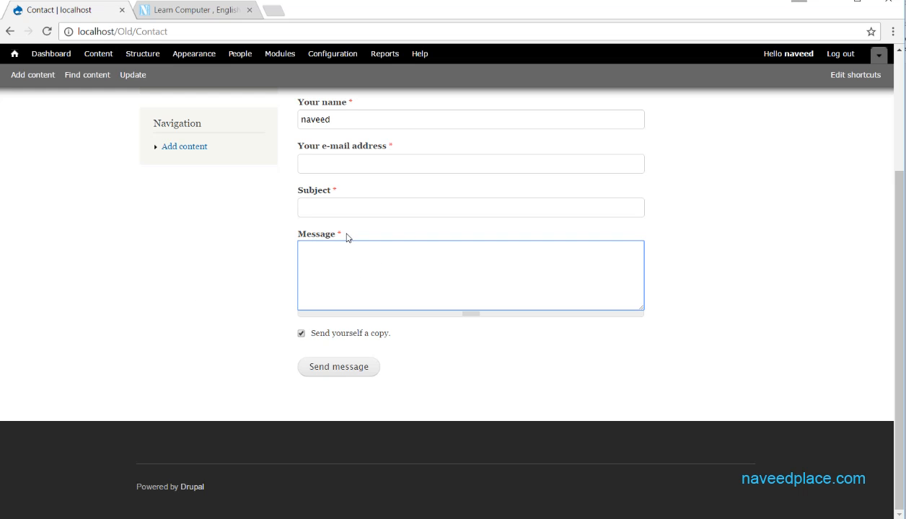
left_click(337, 365)
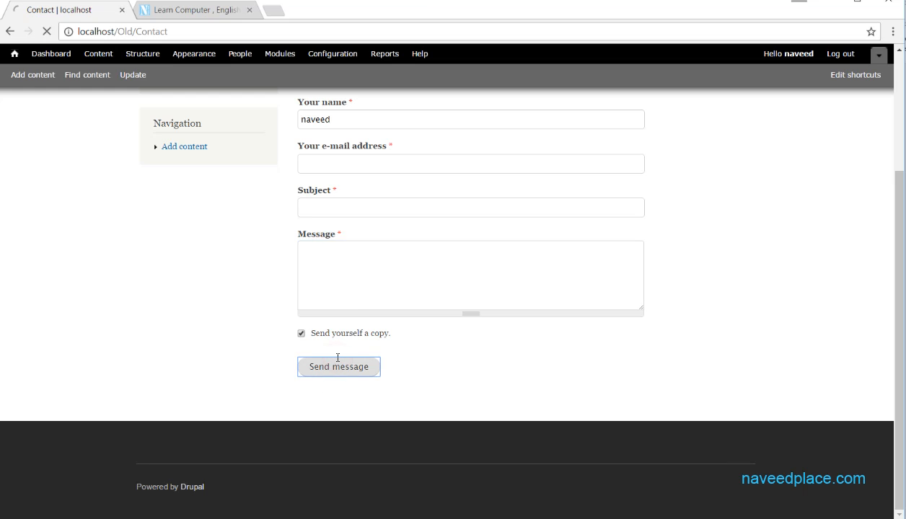
scroll(303, 331, "down", 3)
scroll(274, 295, "up", 3)
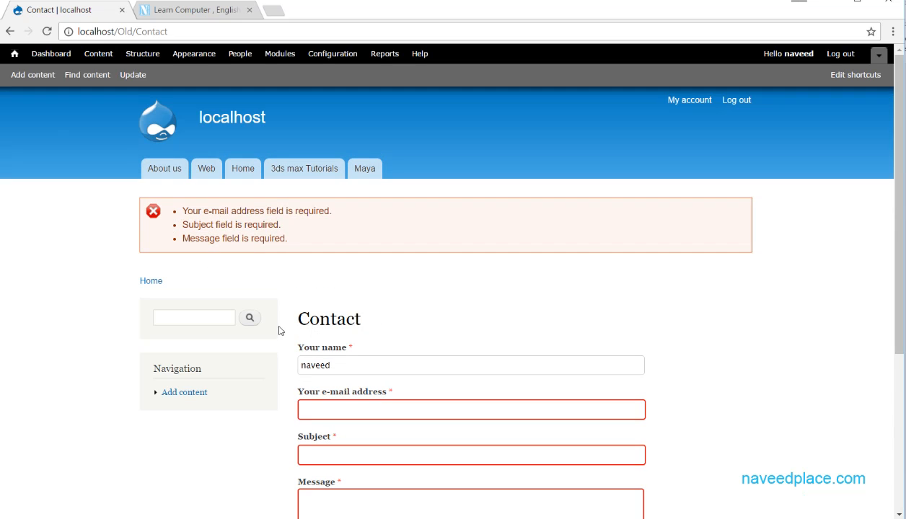
scroll(476, 345, "down", 3)
scroll(458, 257, "up", 3)
scroll(458, 253, "down", 3)
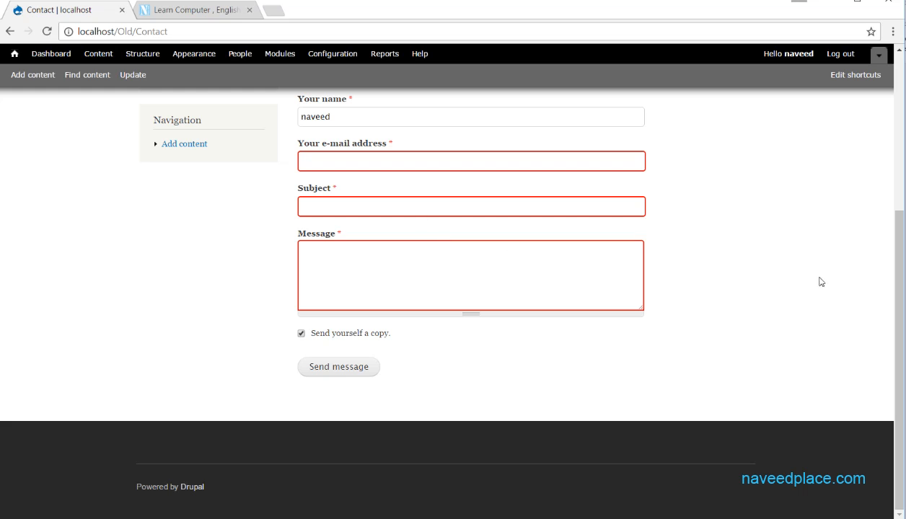
scroll(896, 248, "up", 2)
scroll(887, 156, "up", 1)
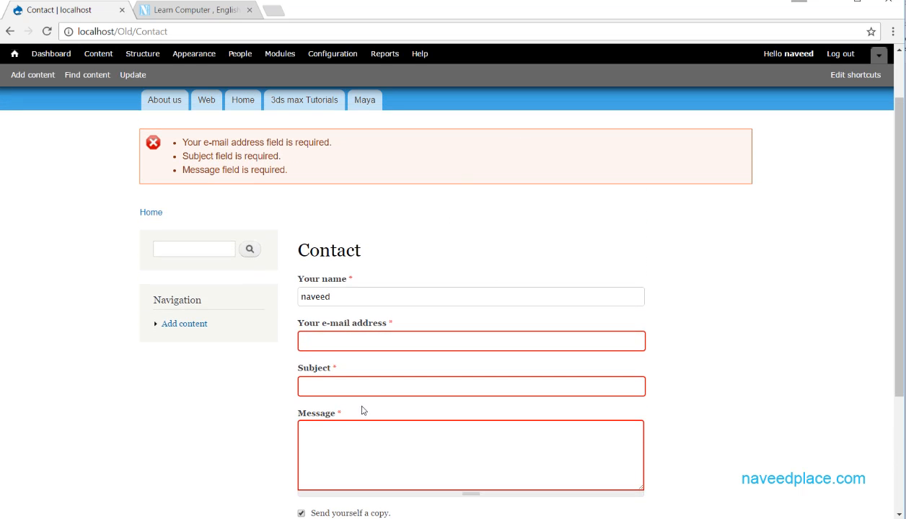
left_click(428, 248)
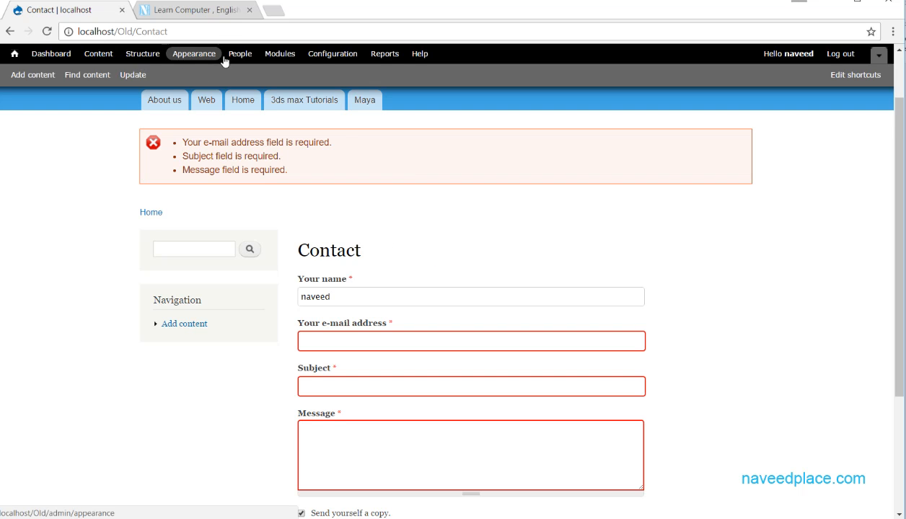
Open the Comment module's settings from Modules, then close them.
left_click(276, 58)
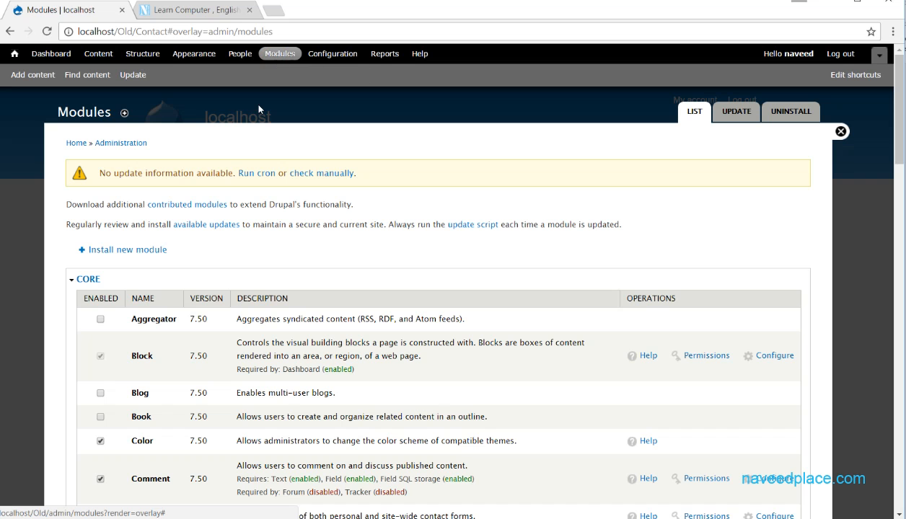
left_click(775, 485)
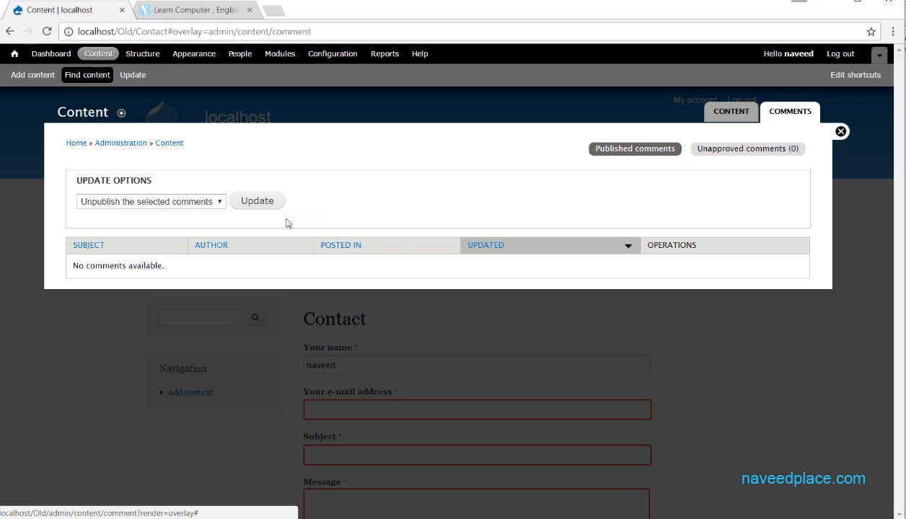
left_click(836, 136)
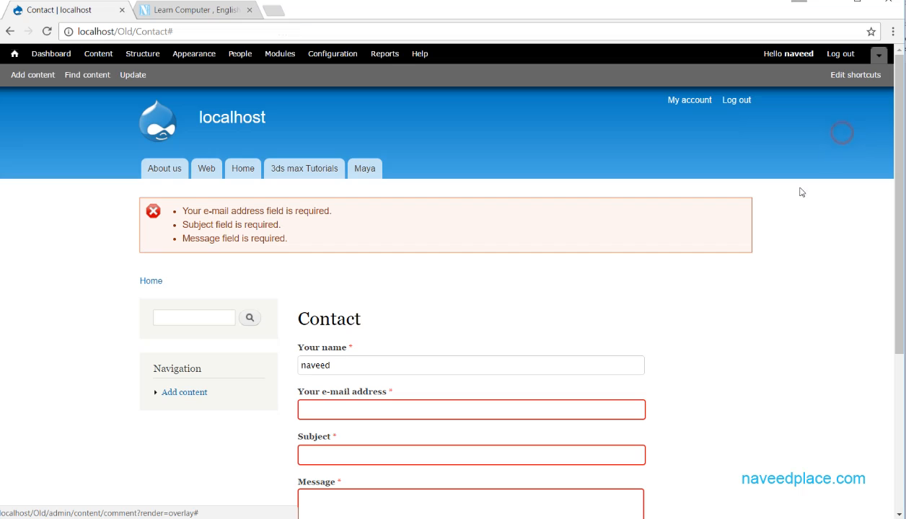
Open the Contact module's settings and select the Website feedback recipient address.
left_click(280, 55)
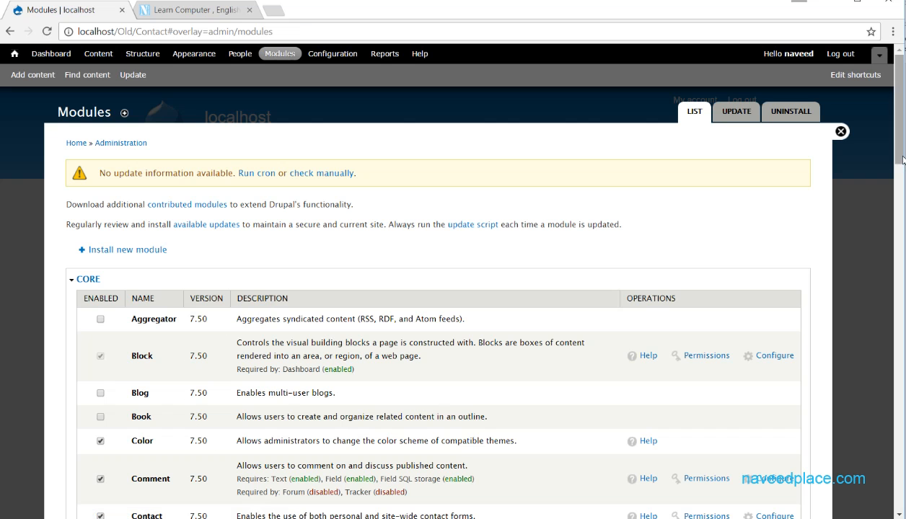
scroll(289, 237, "down", 4)
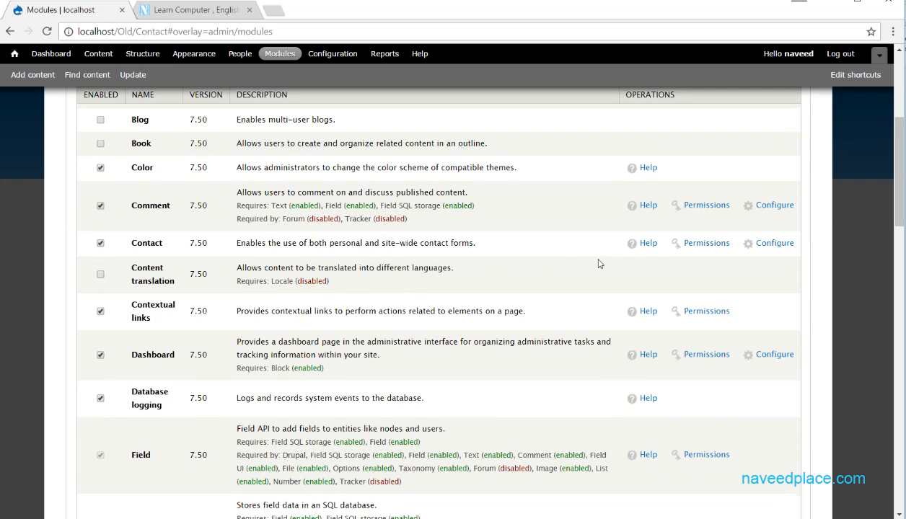
left_click(777, 245)
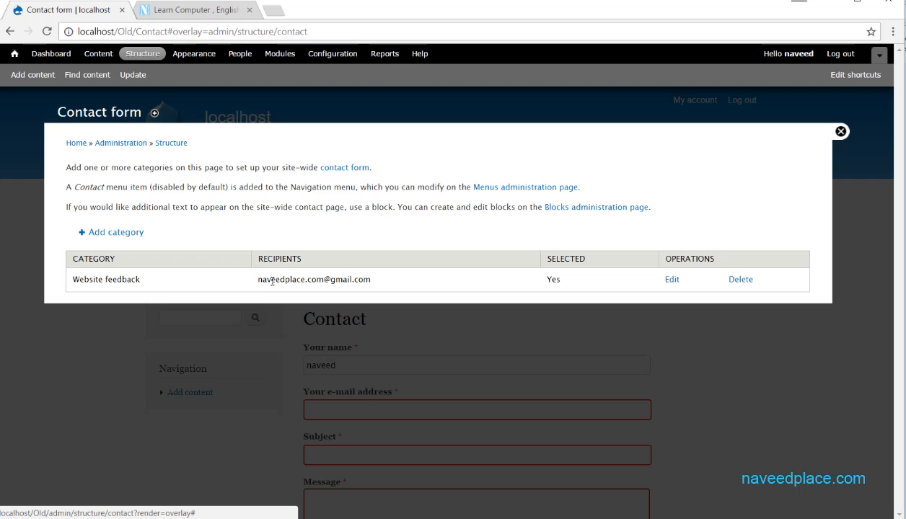
left_click_drag(257, 279, 373, 280)
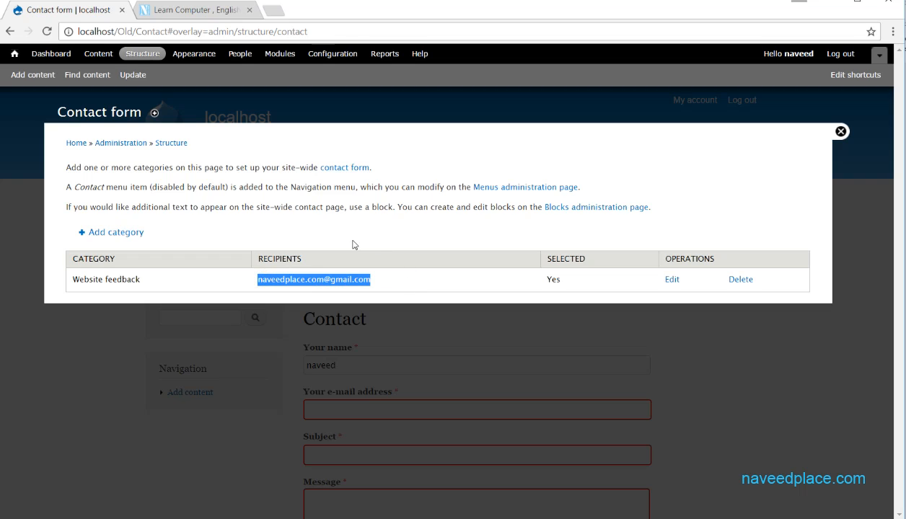
triple_click(389, 279)
Open the Website feedback category for editing and select its recipient address.
left_click(673, 281)
left_click_drag(232, 256, 50, 257)
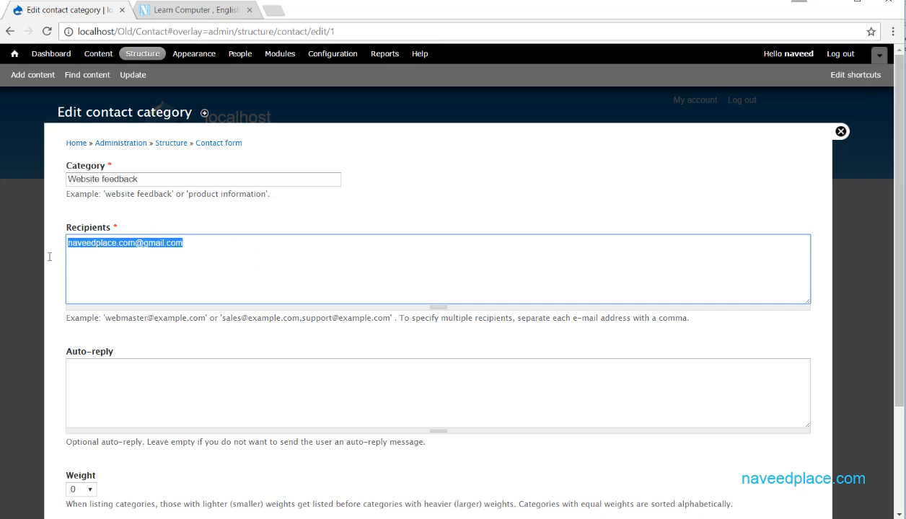
left_click(178, 251)
left_click_drag(202, 249, 57, 250)
left_click(214, 251)
left_click_drag(225, 238, 11, 240)
left_click(248, 246)
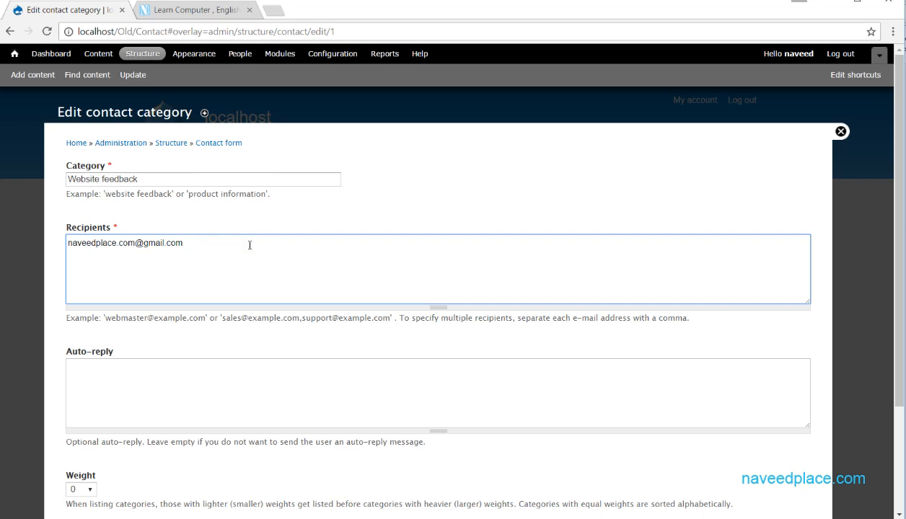
left_click(243, 246)
left_click_drag(212, 250, 67, 257)
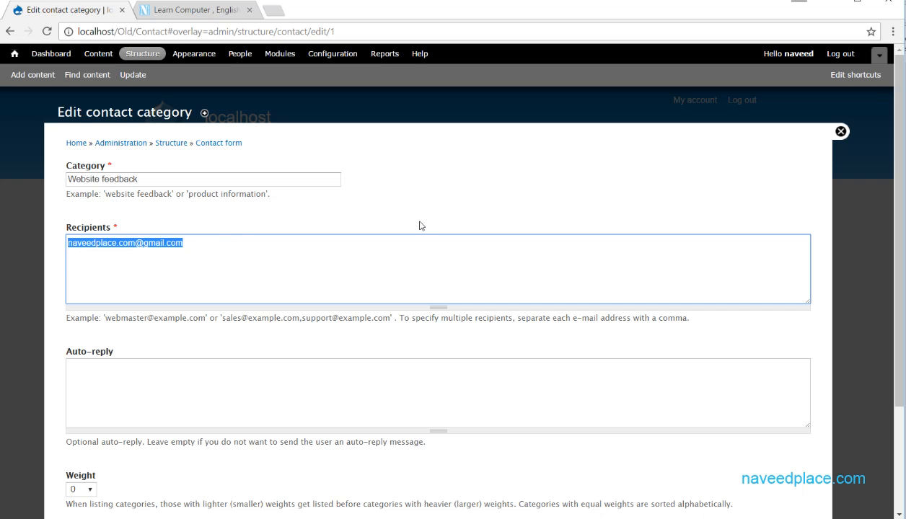
Type trial text into Recipients, then undo an accidental move of the address.
left_click(215, 13)
left_click(69, 12)
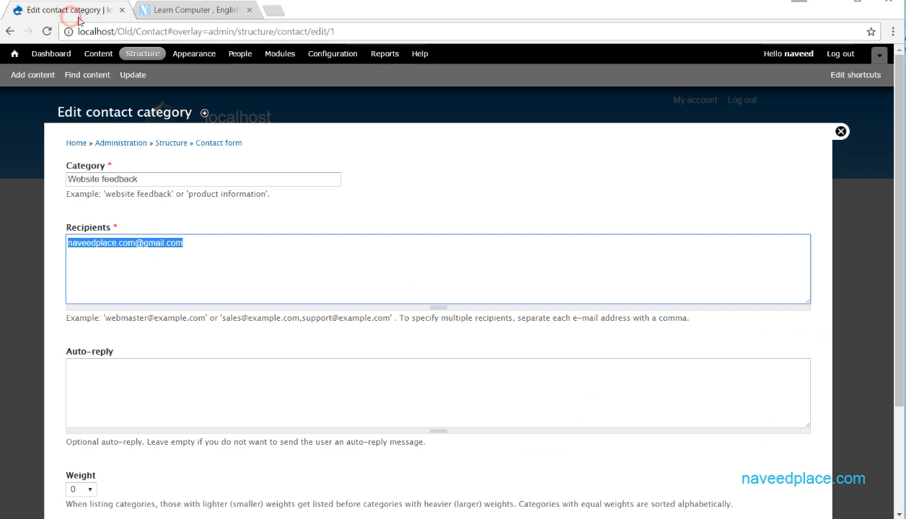
left_click(213, 246)
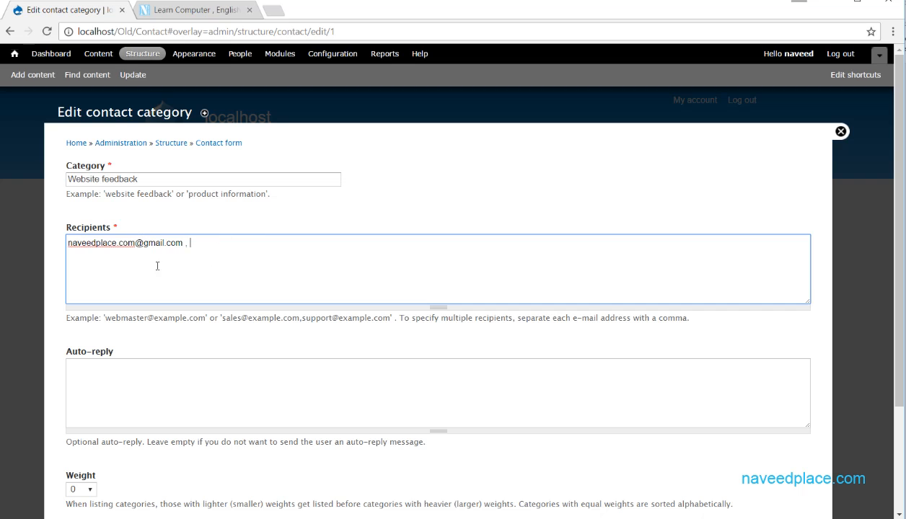
type("fgggggggggggggggg")
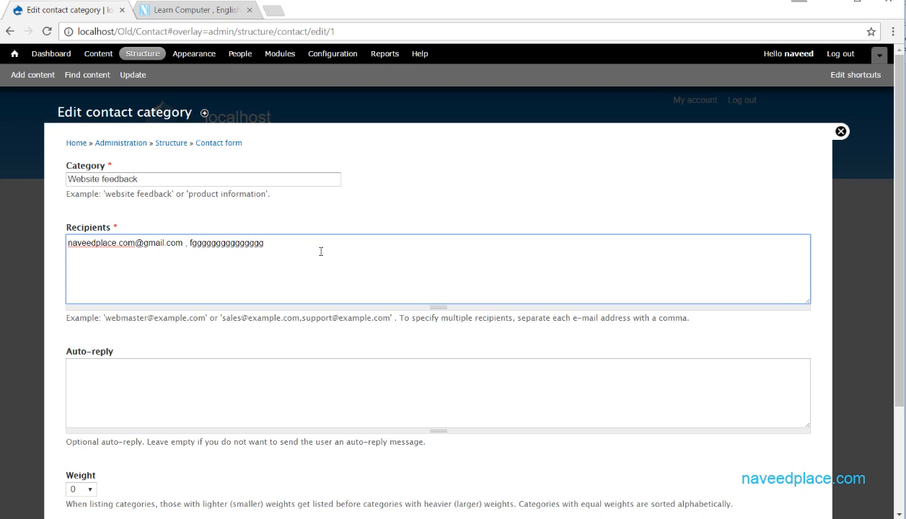
left_click_drag(321, 252, 191, 247)
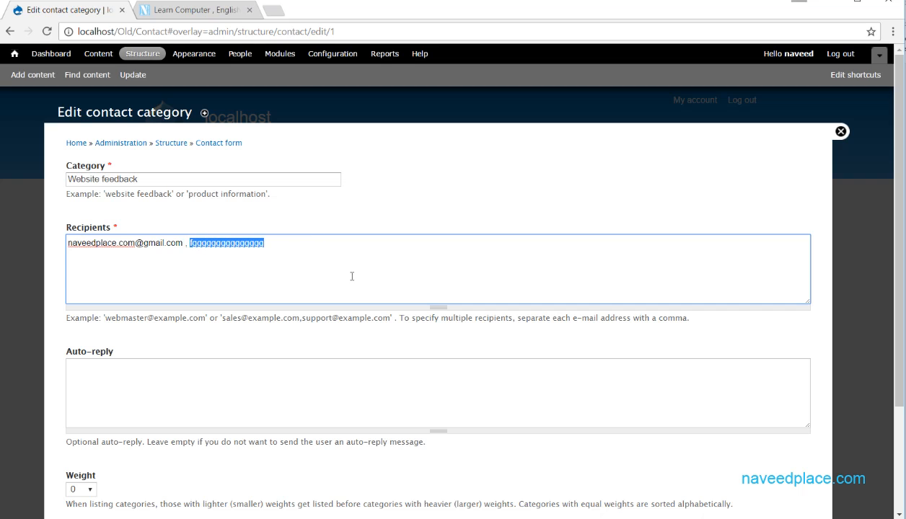
left_click_drag(186, 243, 65, 246)
left_click_drag(185, 247, 245, 251)
key("ctrl+z")
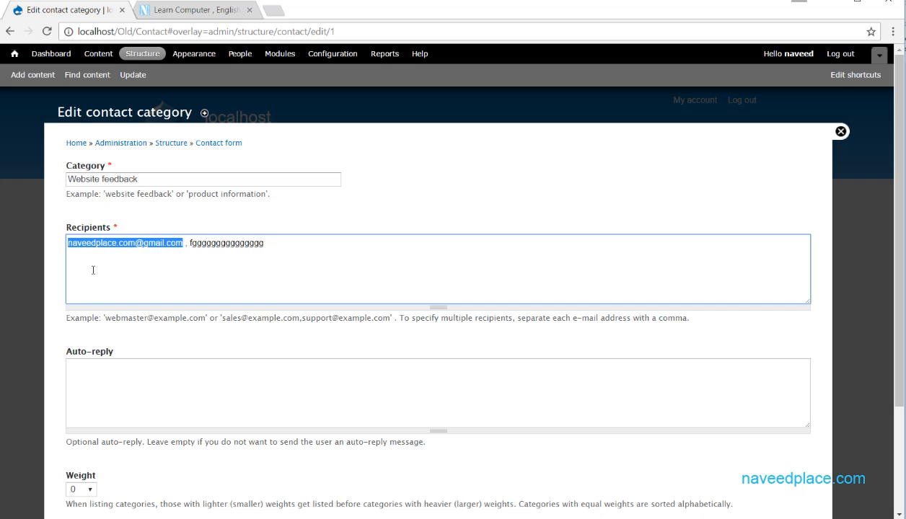
scroll(129, 294, "down", 2)
scroll(85, 460, "up", 2)
Close the edit form unsaved, reopen the Contact module settings, and start a new category.
left_click(840, 132)
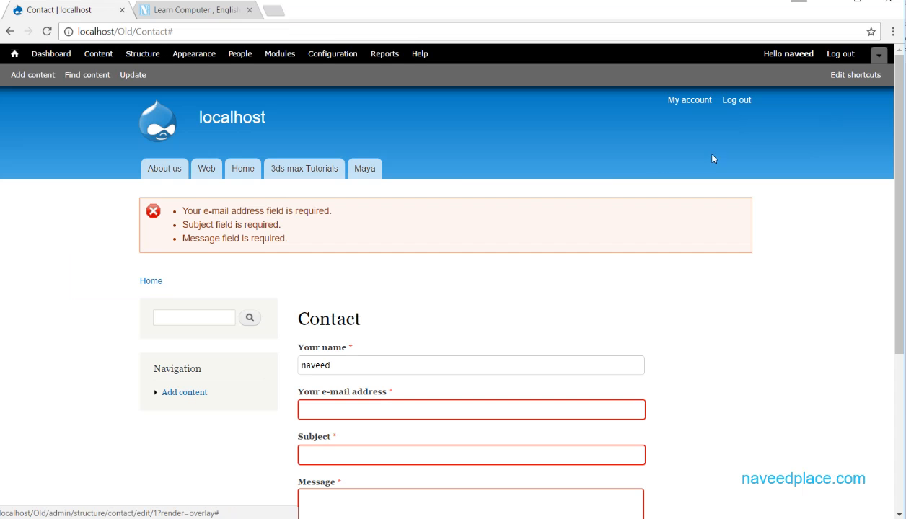
left_click(279, 54)
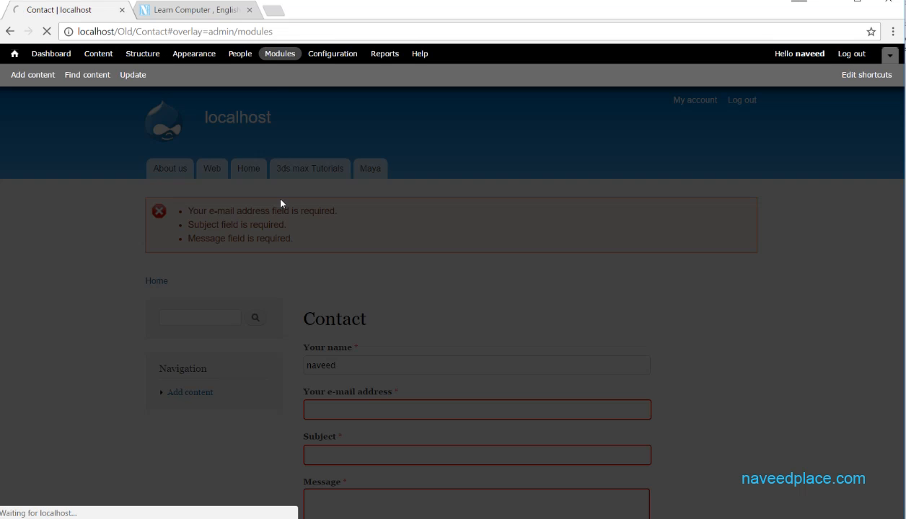
key("End")
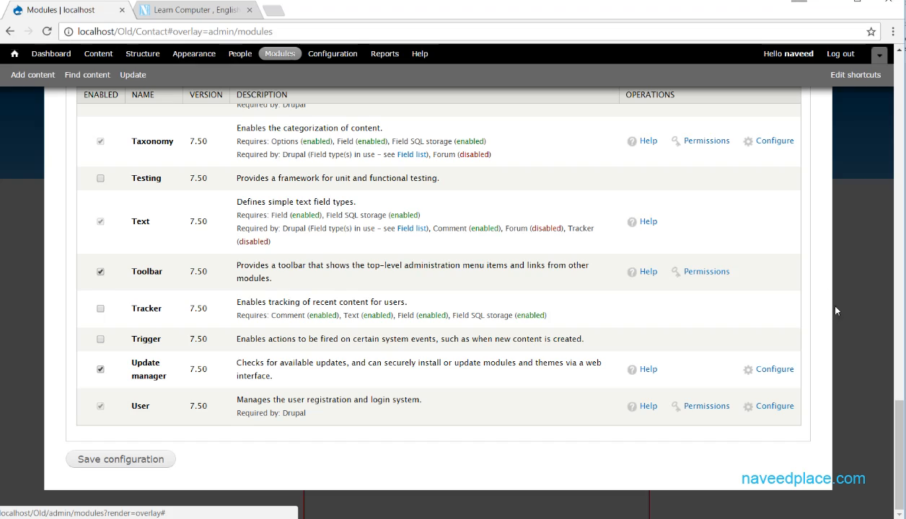
left_click_drag(900, 445, 890, 129)
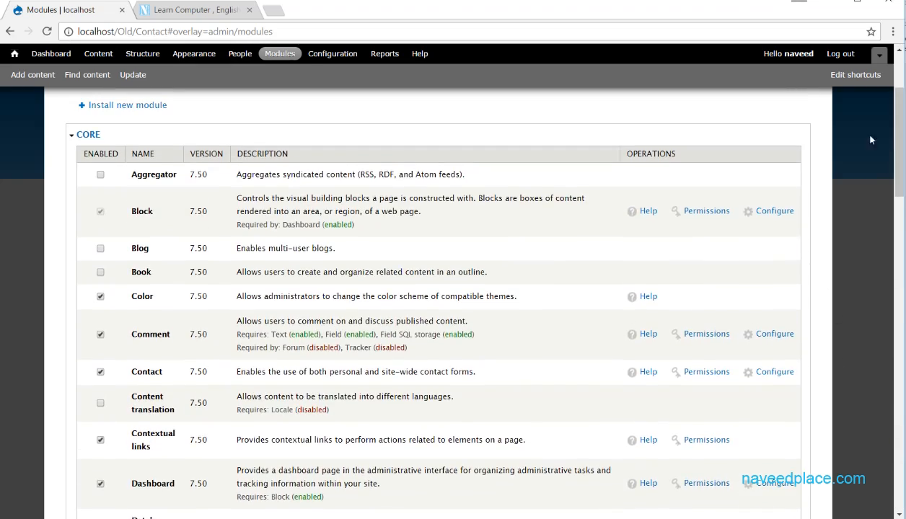
left_click(771, 372)
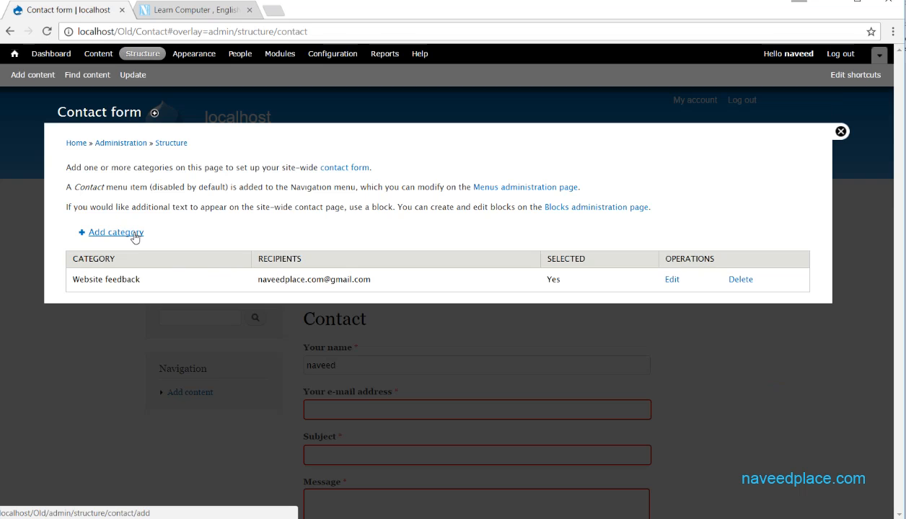
left_click(116, 232)
Name the new category English and enter a Gmail recipient address.
left_click(134, 178)
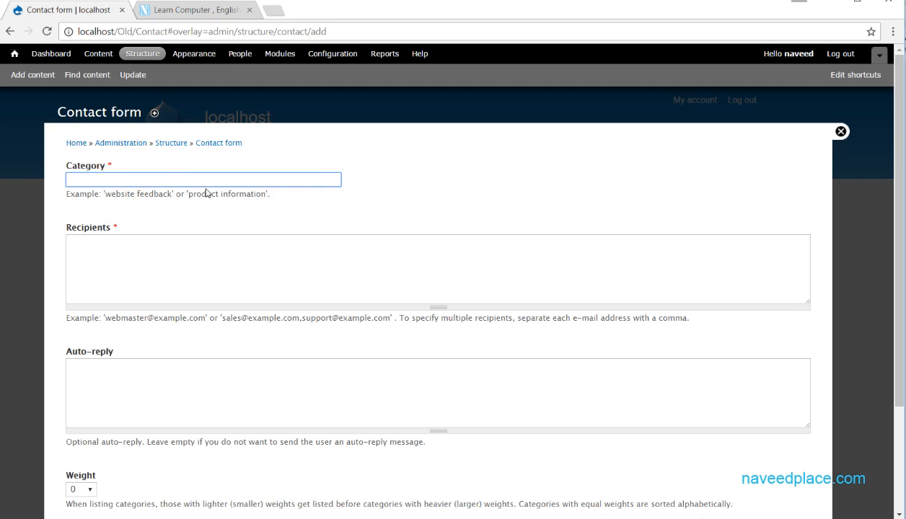
type("ish")
left_click_drag(207, 182, 40, 188)
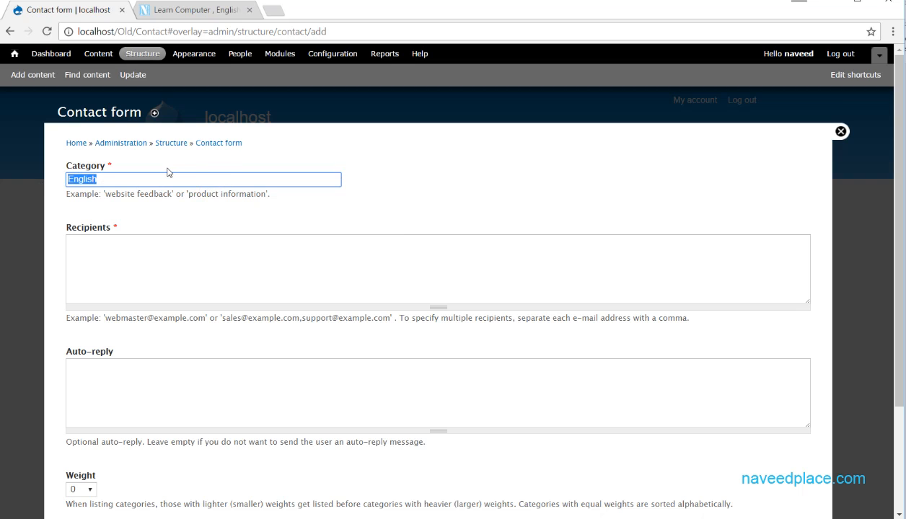
left_click_drag(119, 181, 42, 178)
left_click(115, 246)
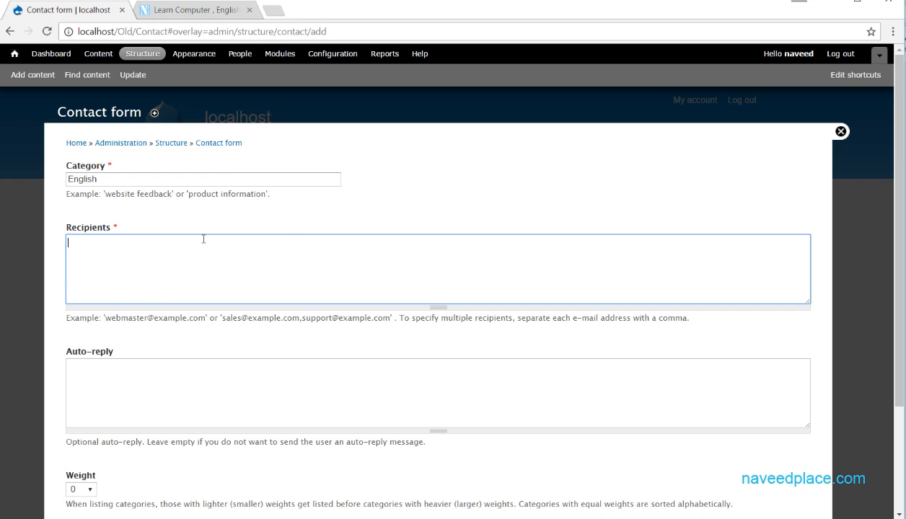
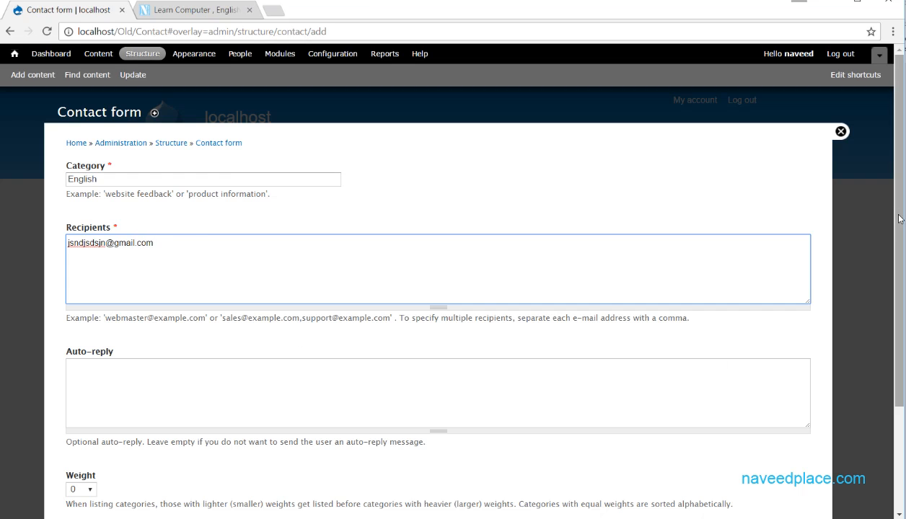
scroll(900, 220, "down", 2)
Replace the auto-reply with placeholder text, keep Weight at 0, and save the English category.
left_click(146, 251)
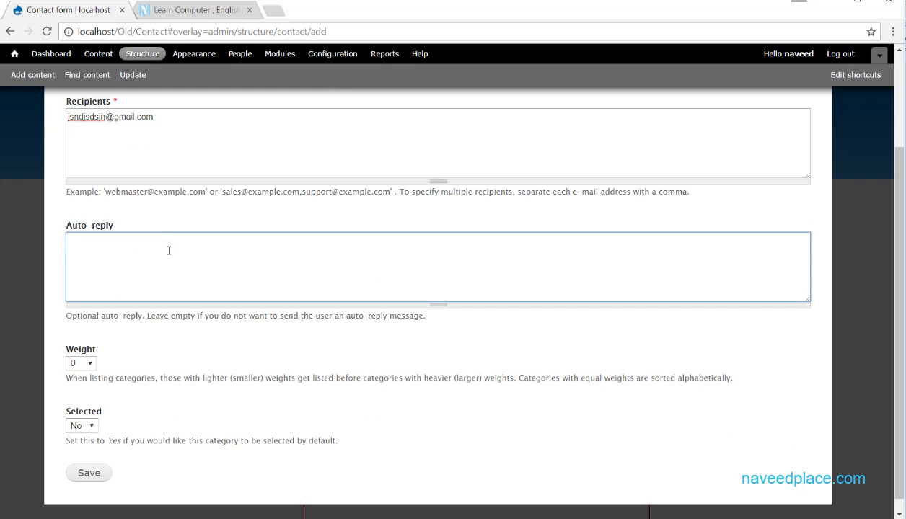
scroll(171, 247, "up", 2)
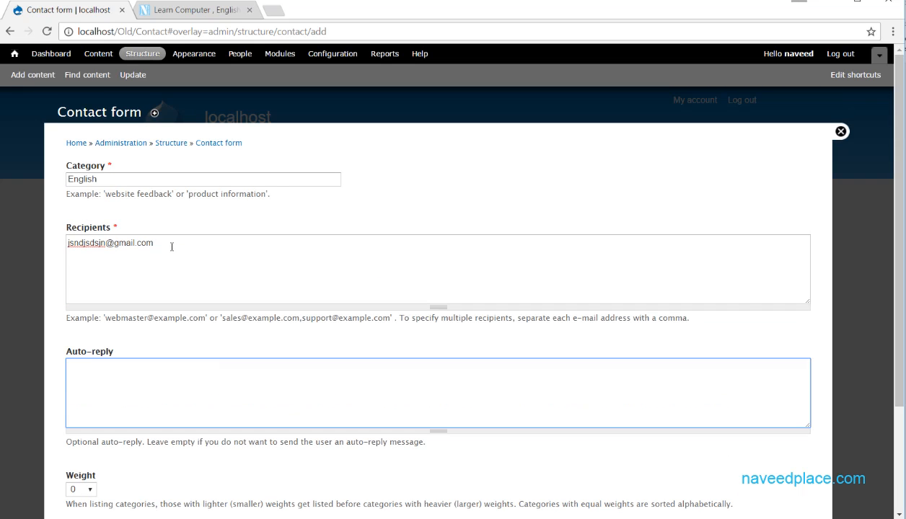
scroll(165, 216, "down", 2)
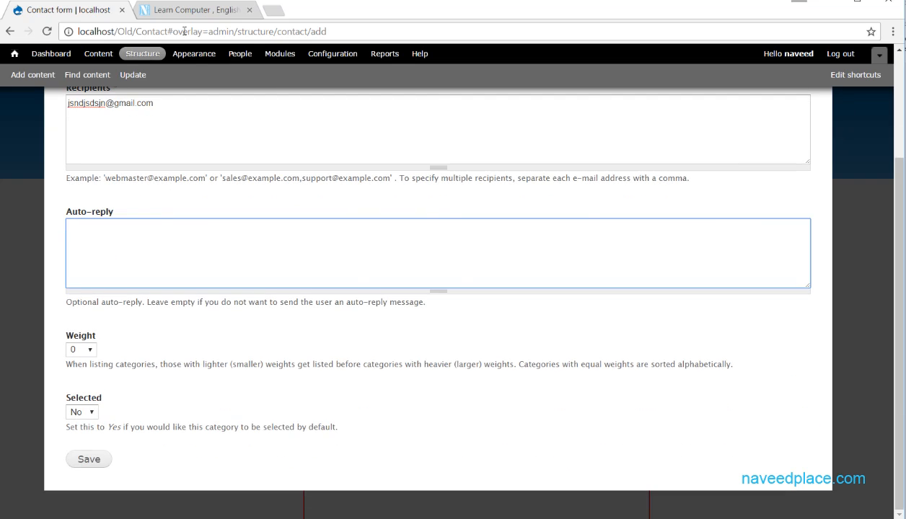
left_click(186, 12)
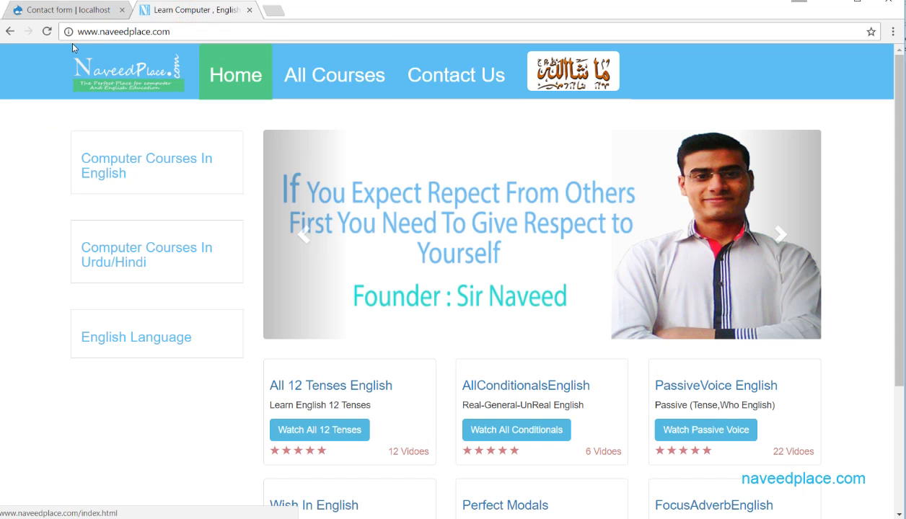
left_click(52, 13)
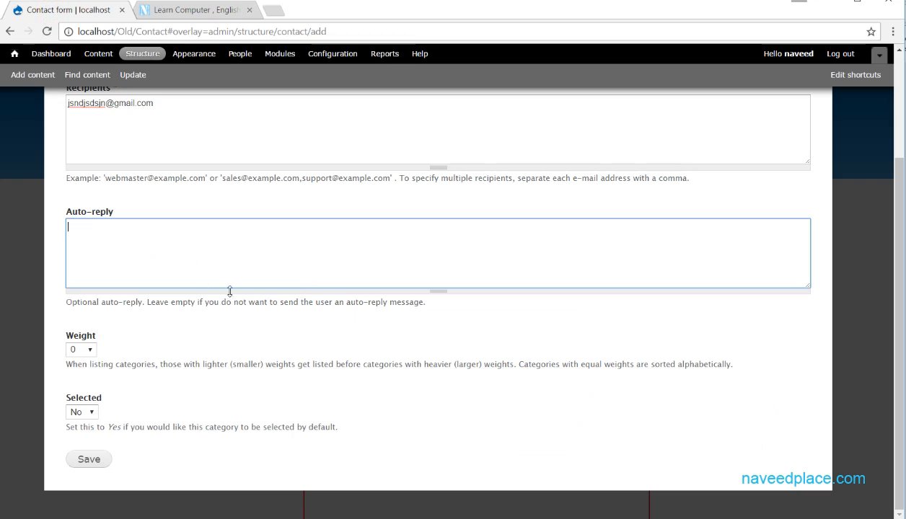
key("ctrl+a")
key("BackSpace")
type("jbbsdbjbjsdbjbjsbbjsbjdb")
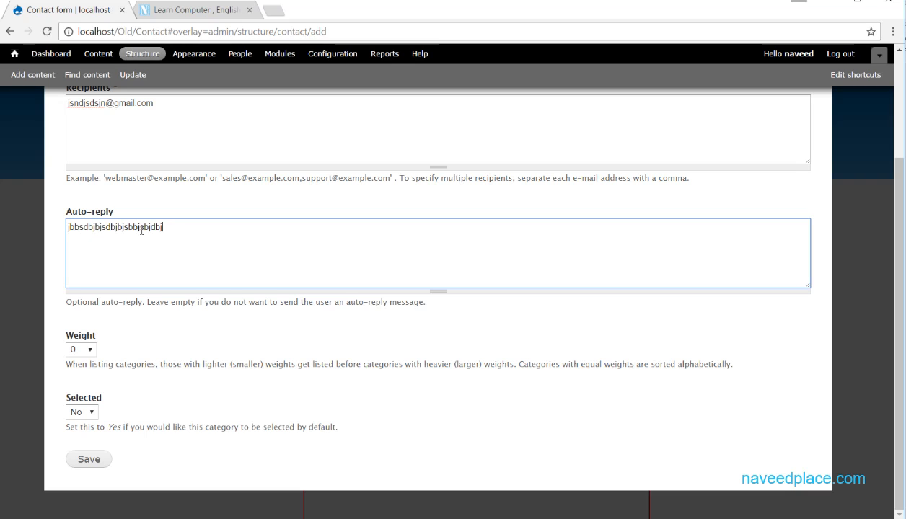
type("jbjsbjbjsbjsbjsdbjsb")
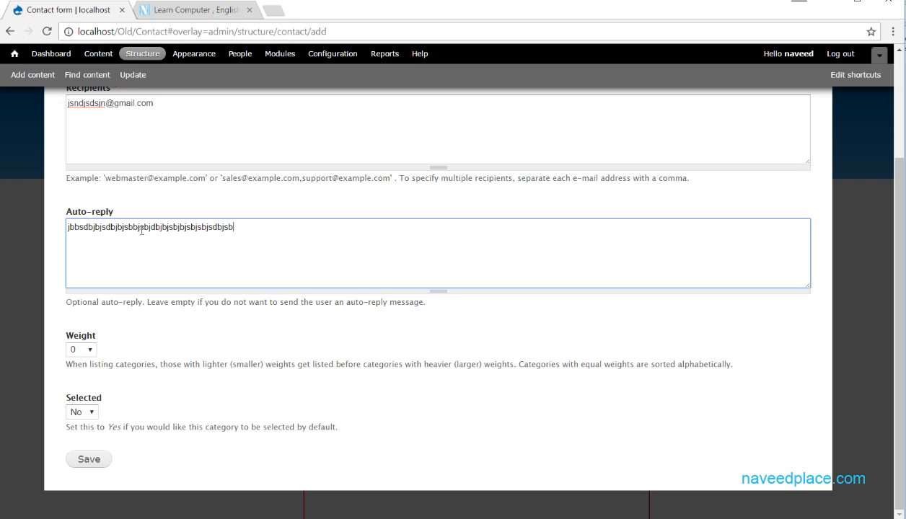
left_click_drag(269, 234, 49, 234)
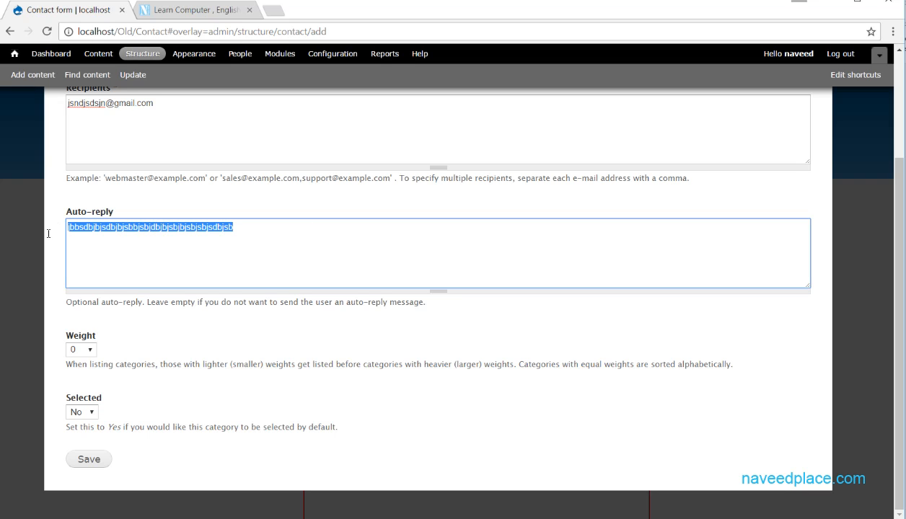
left_click(90, 353)
left_click(200, 326)
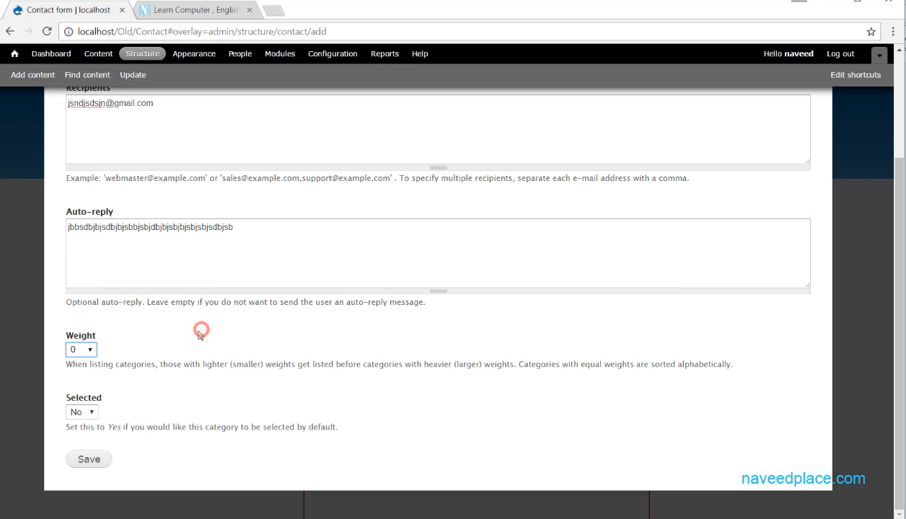
left_click(95, 460)
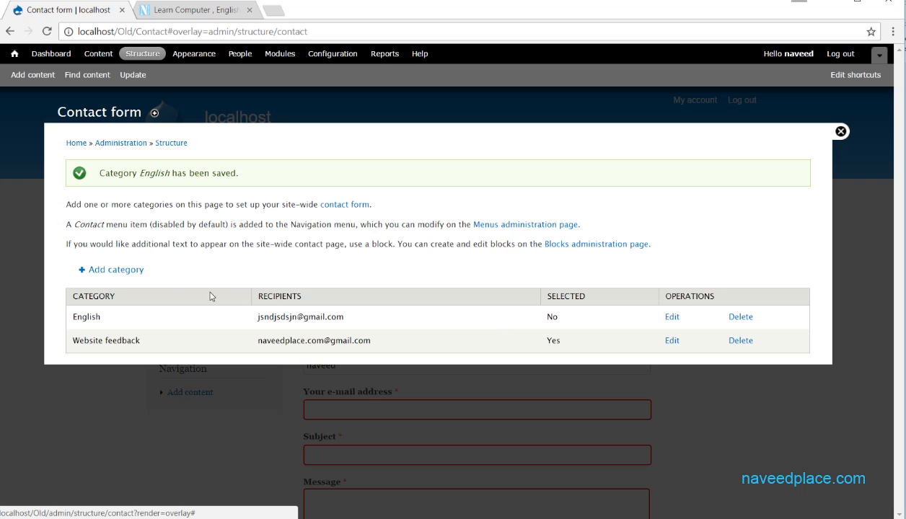
Close the contact settings overlay and reload the Contact page, confirming resubmission.
left_click_drag(76, 317, 111, 318)
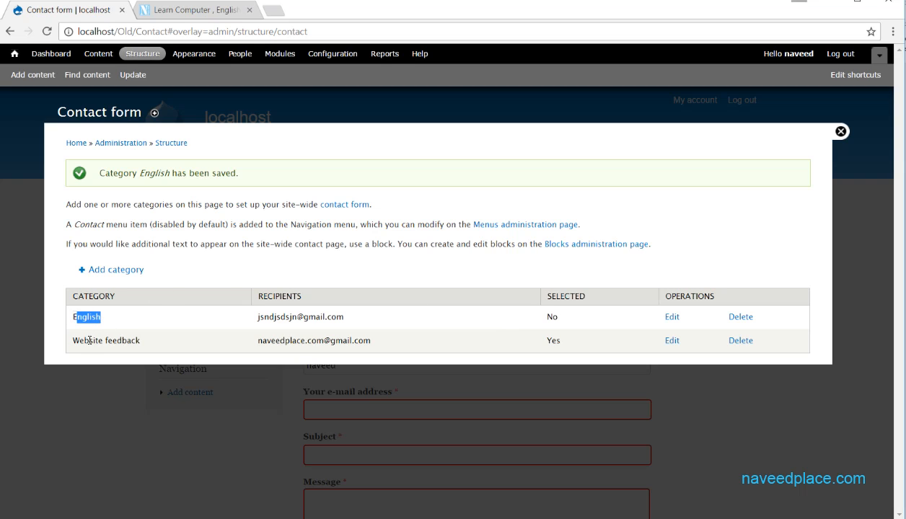
left_click_drag(79, 345, 140, 343)
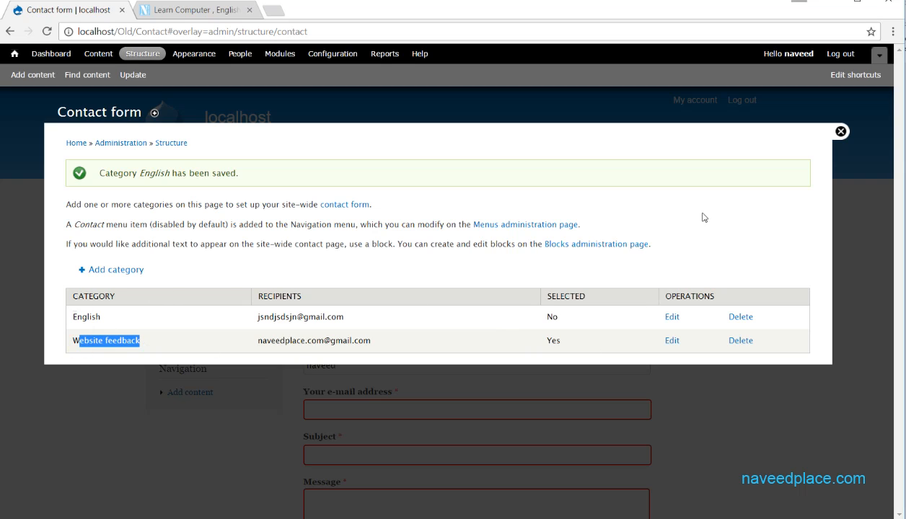
left_click(840, 132)
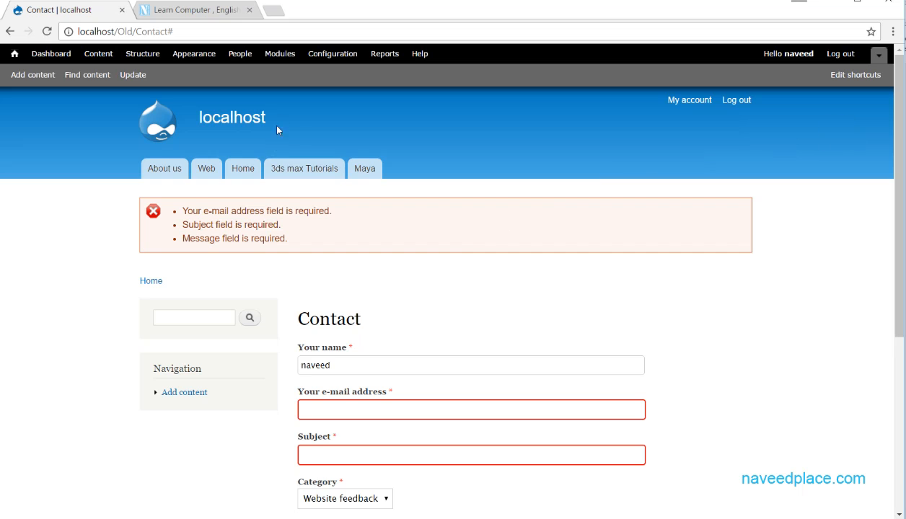
left_click(275, 31)
left_click(275, 31)
key("BackSpace")
key("Return")
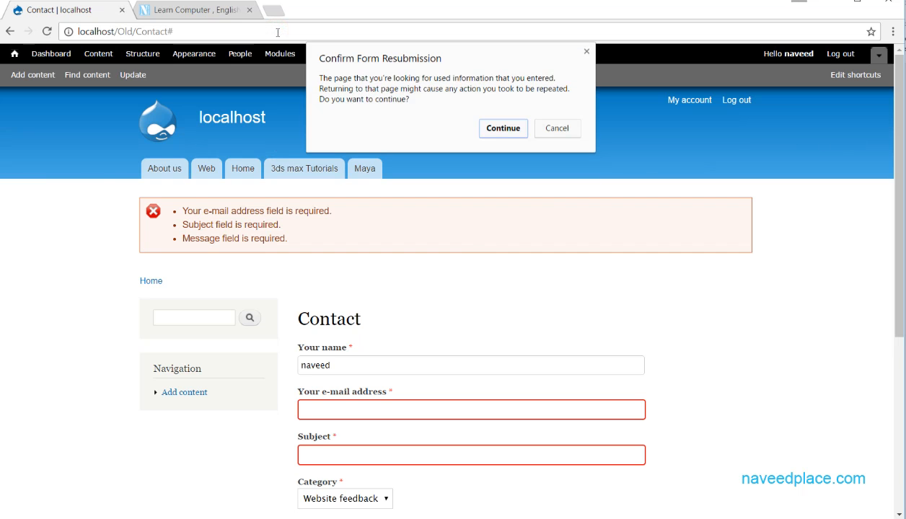
left_click(504, 130)
Navigate via the front page and About us to localhost/Old/Contact.
left_click(184, 32)
left_click(184, 31)
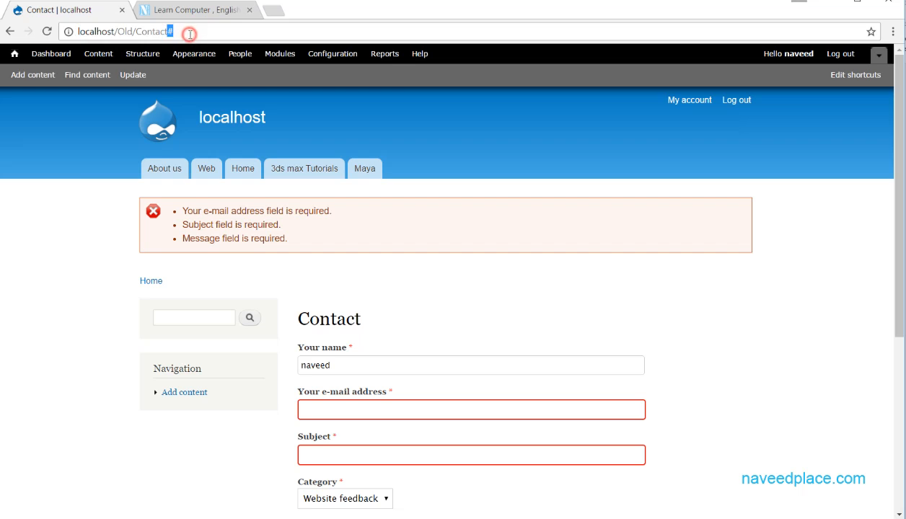
key("BackSpace")
key("BackSpace")
key("BackSpace")
key("BackSpace")
key("BackSpace")
key("BackSpace")
key("BackSpace")
key("BackSpace")
key("BackSpace")
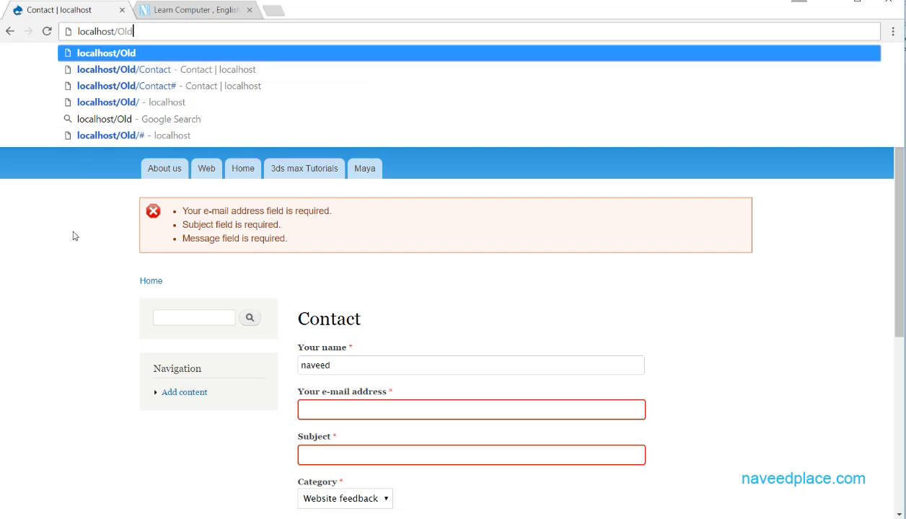
key("Return")
left_click(158, 172)
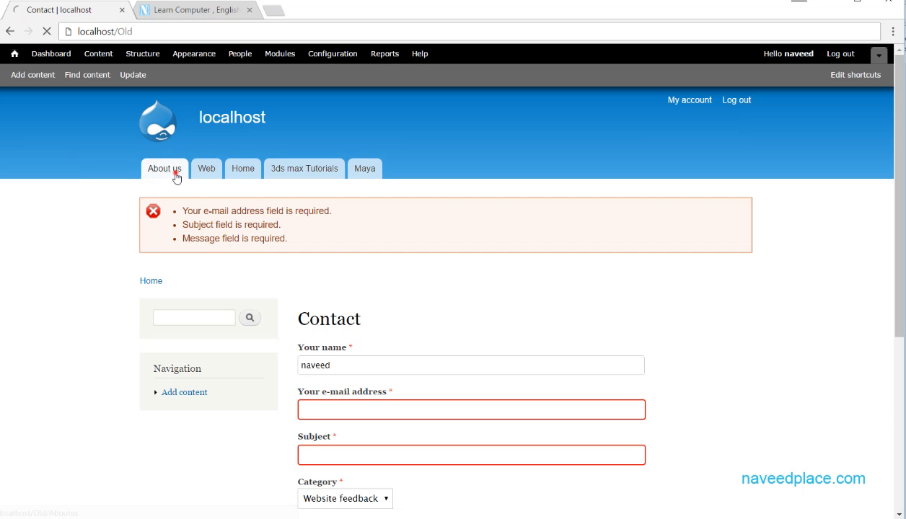
double_click(226, 32)
type("contact")
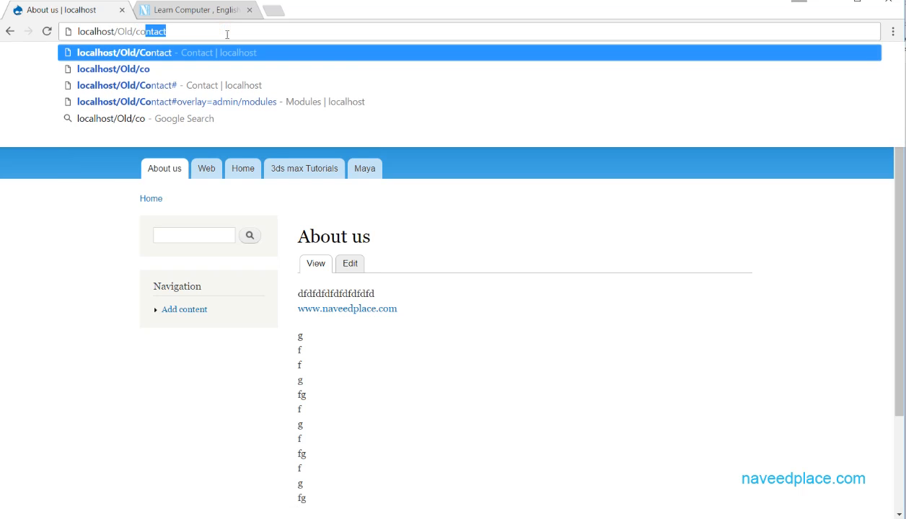
key("Return")
scroll(356, 154, "down", 3)
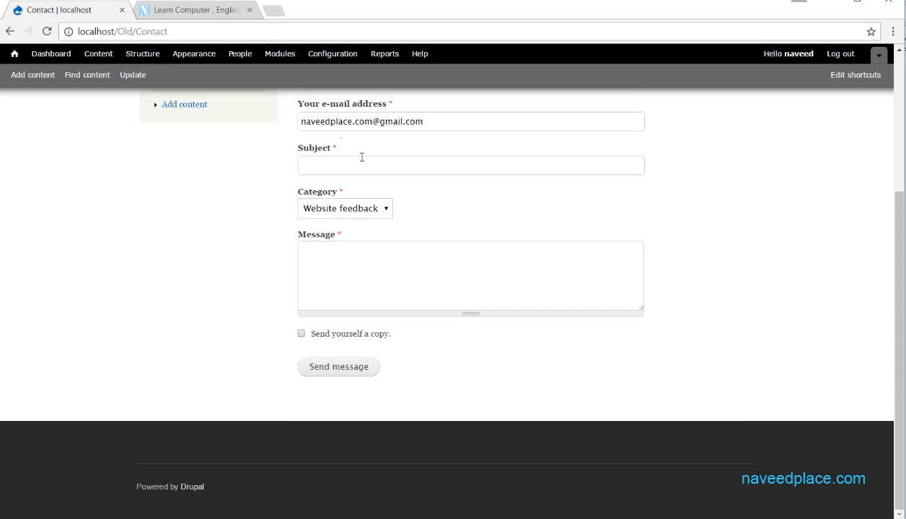
Choose English in the Contact page's Category dropdown.
left_click(349, 209)
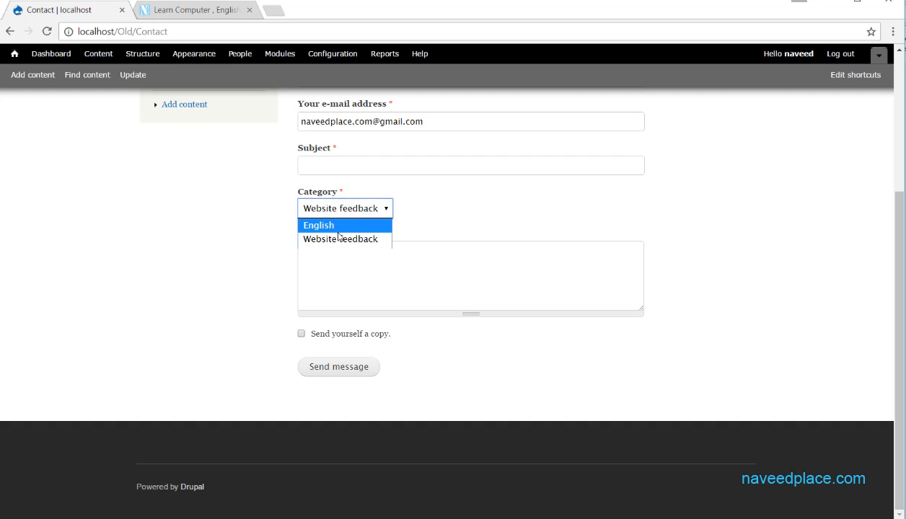
left_click(338, 229)
left_click(344, 208)
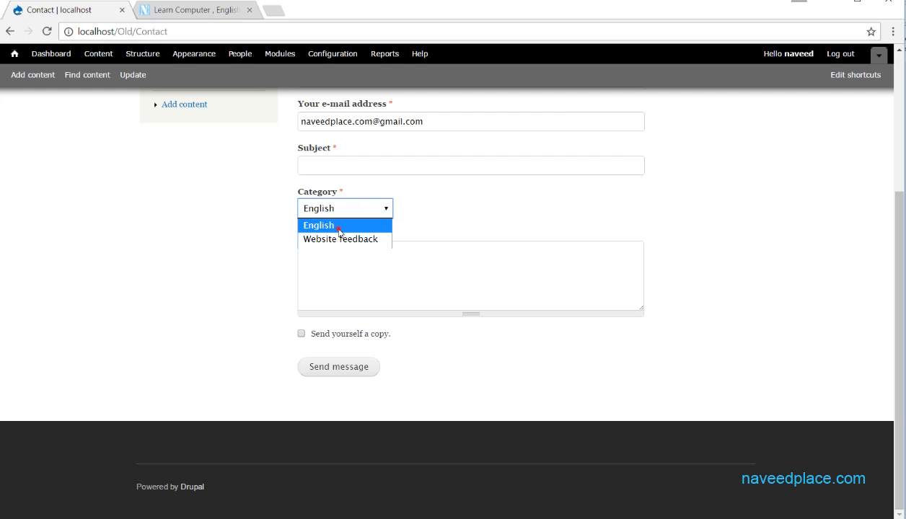
left_click(339, 230)
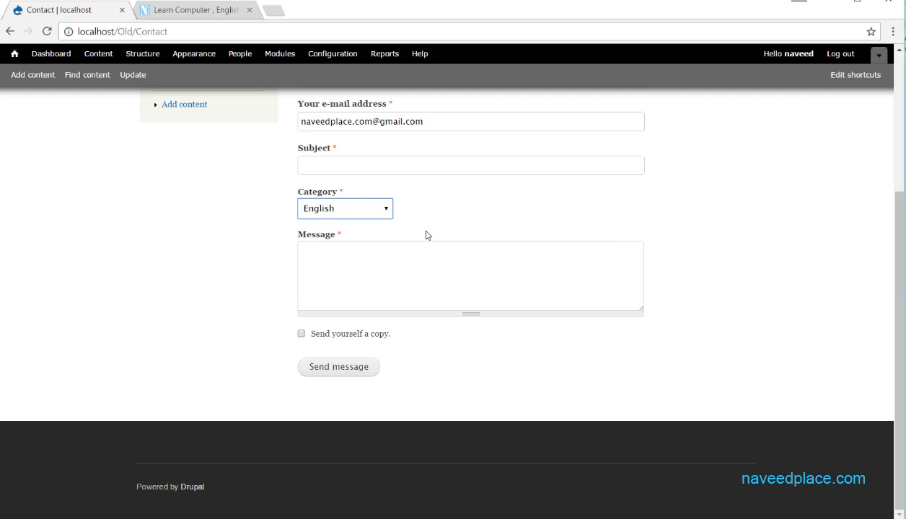
scroll(425, 235, "up", 3)
scroll(318, 433, "down", 1)
scroll(339, 325, "down", 2)
Review the Category choices again on the form, then go to the Modules page.
left_click(349, 295)
scroll(352, 295, "up", 3)
scroll(352, 295, "up", 1)
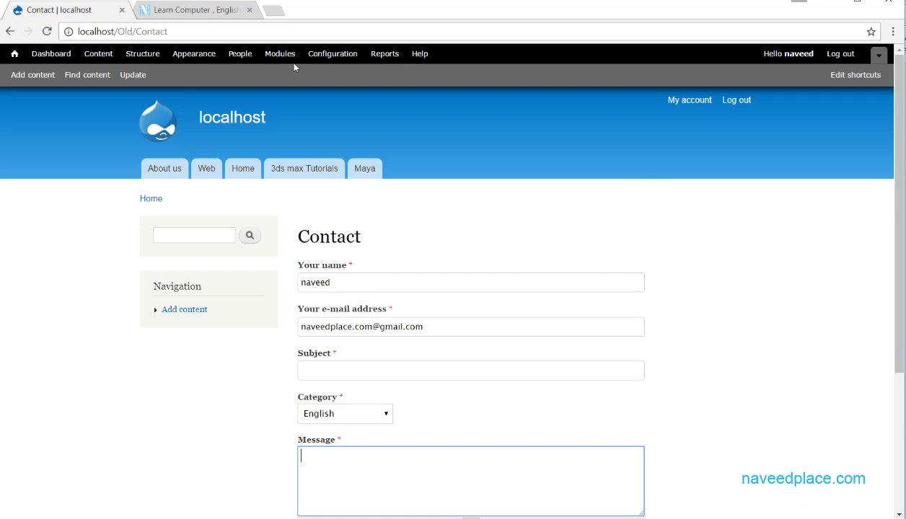
scroll(321, 200, "down", 3)
left_click(325, 207)
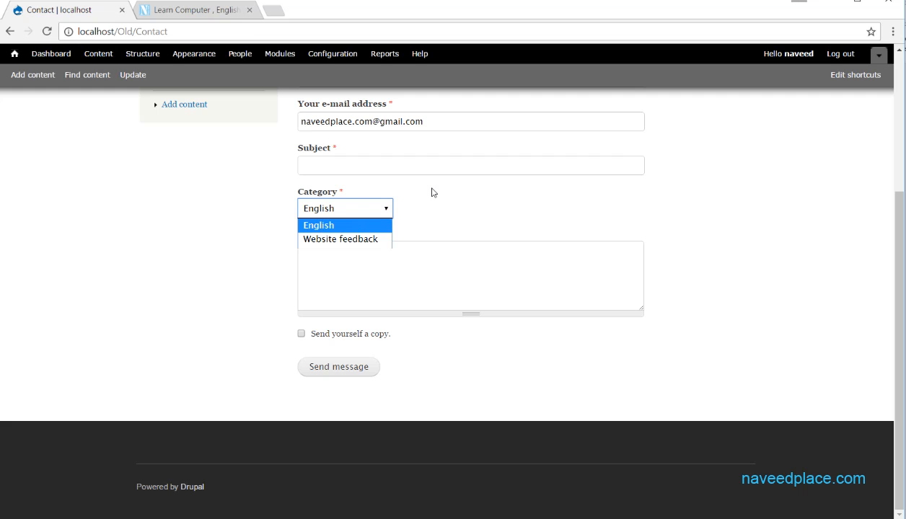
scroll(454, 192, "up", 3)
scroll(413, 205, "down", 3)
scroll(415, 205, "up", 3)
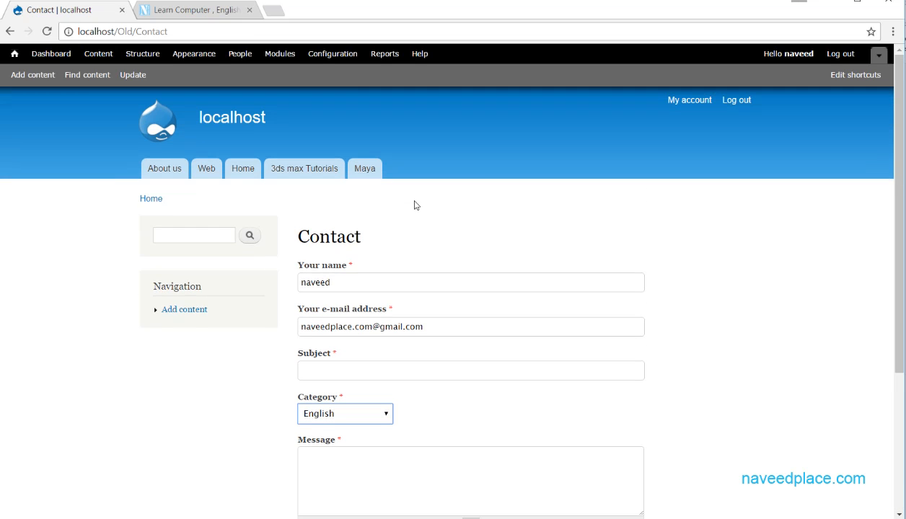
left_click(281, 55)
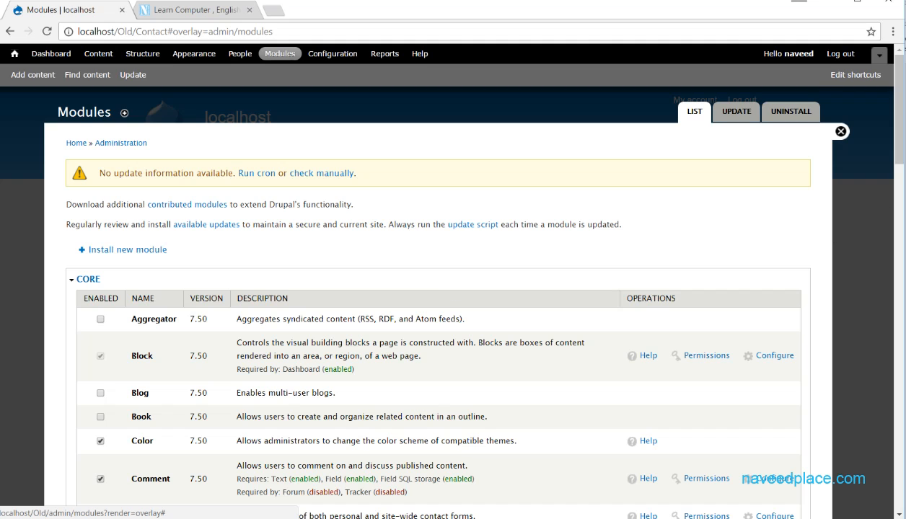
Rename the Website feedback category to Computer Department, save it, and close the overlay.
scroll(898, 140, "down", 4)
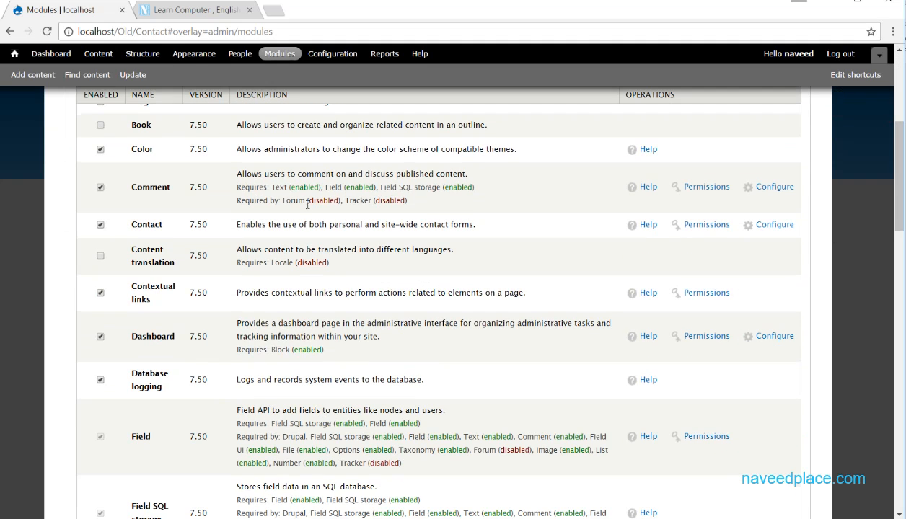
left_click(776, 225)
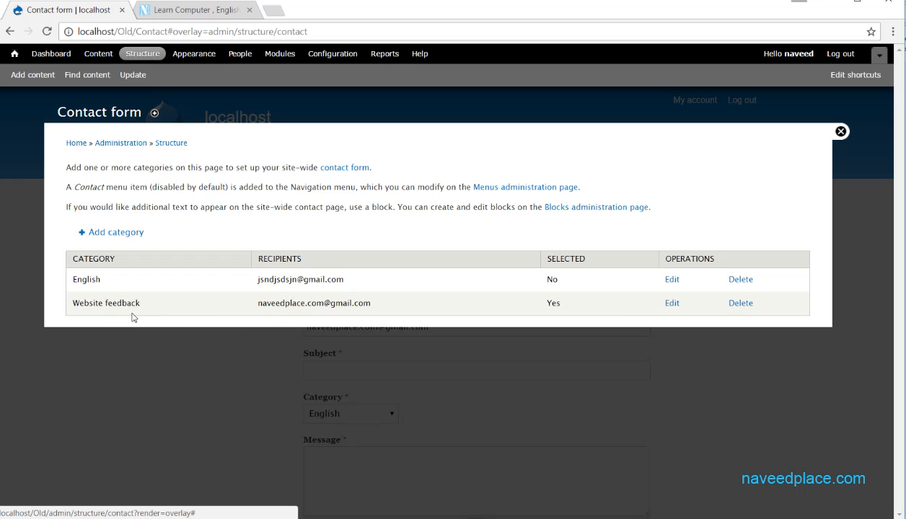
left_click(671, 303)
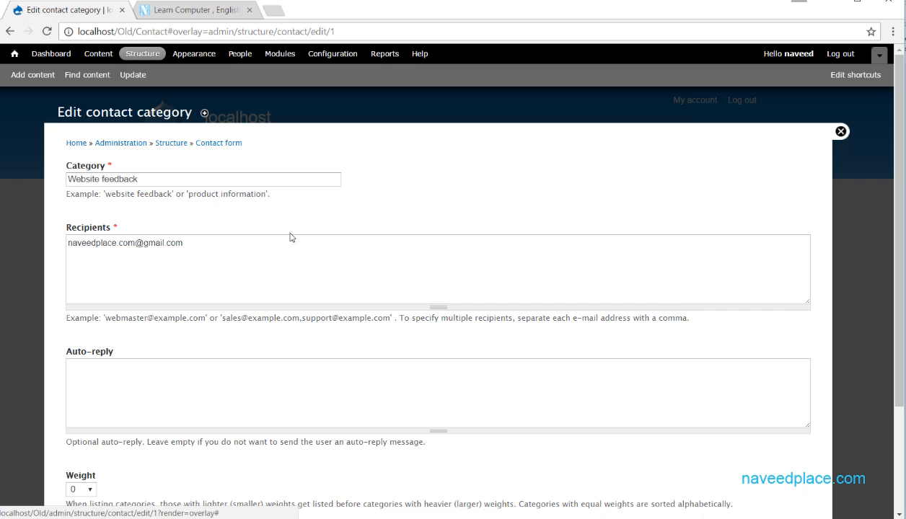
triple_click(180, 178)
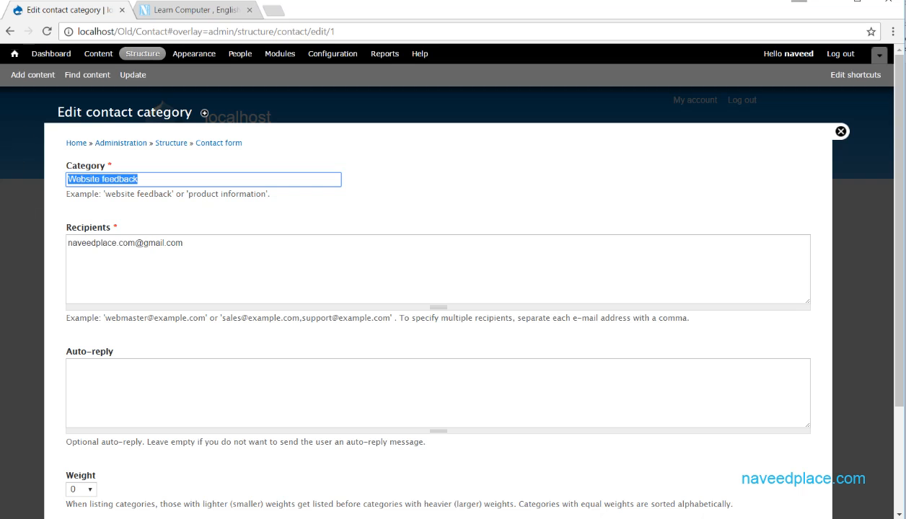
type("Computer Department")
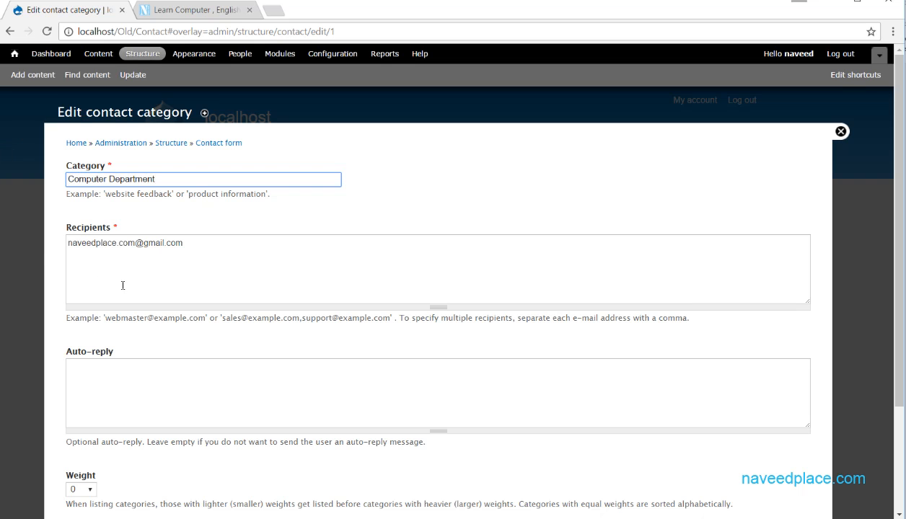
scroll(123, 284, "down", 2)
left_click(89, 460)
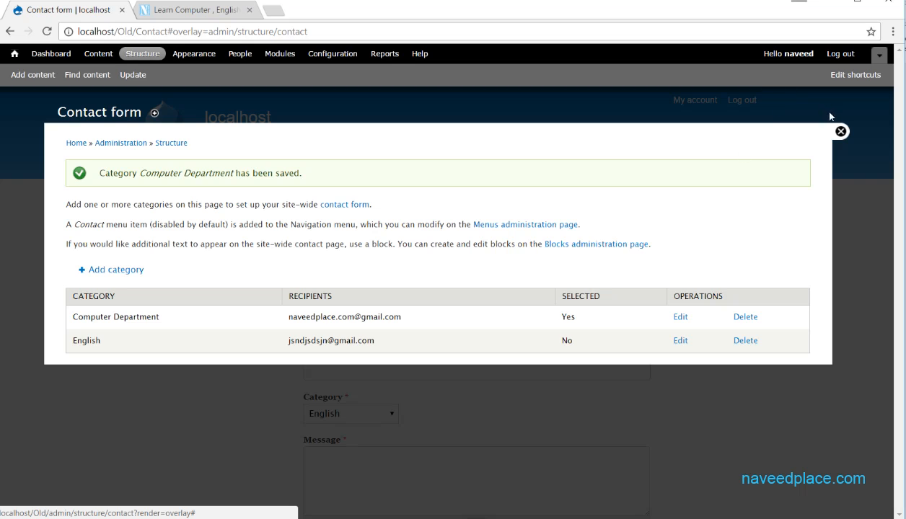
left_click(841, 131)
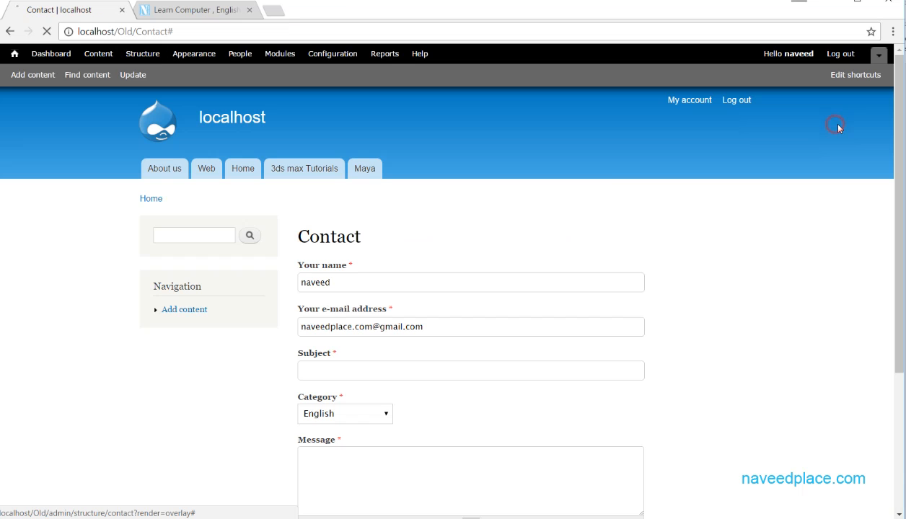
Check the contact form's Category options, leaving Computer Department selected.
left_click(347, 414)
left_click(324, 443)
left_click(340, 407)
left_click(334, 433)
From Modules, open the Contact settings and edit the Computer Department category.
left_click(280, 54)
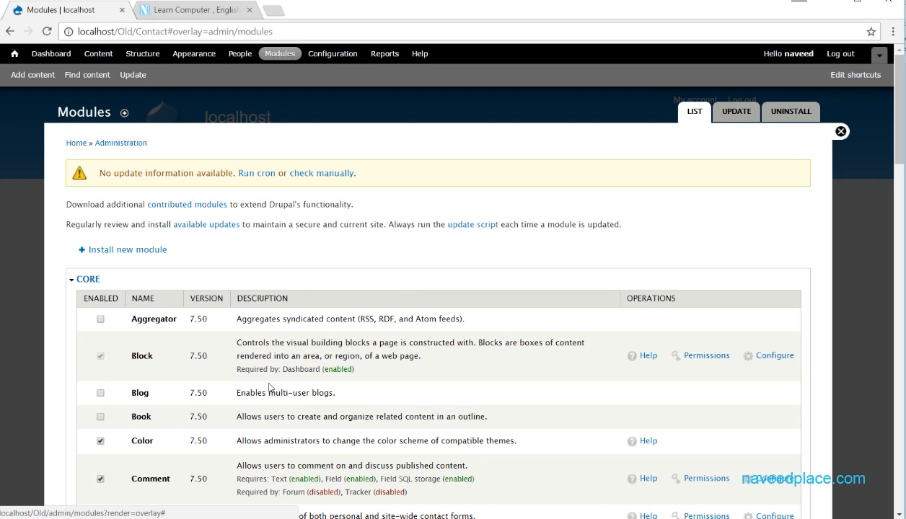
scroll(904, 147, "down", 3)
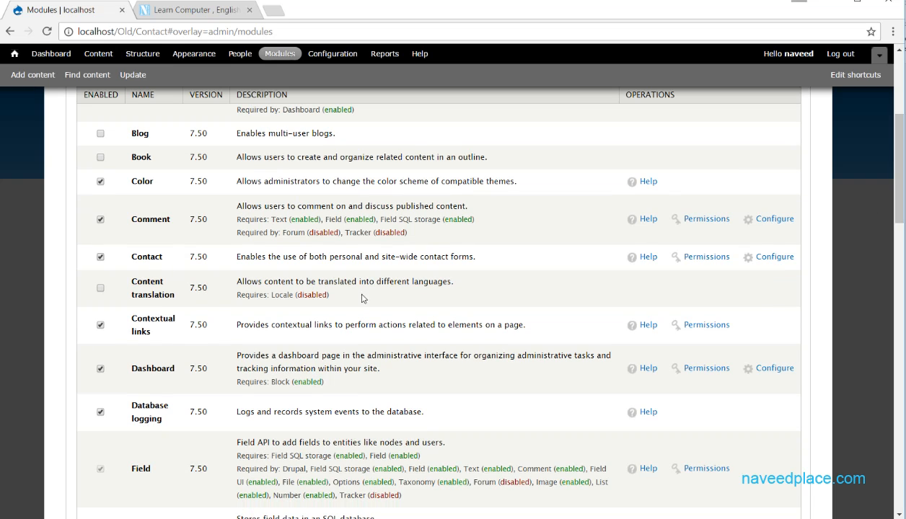
left_click(774, 258)
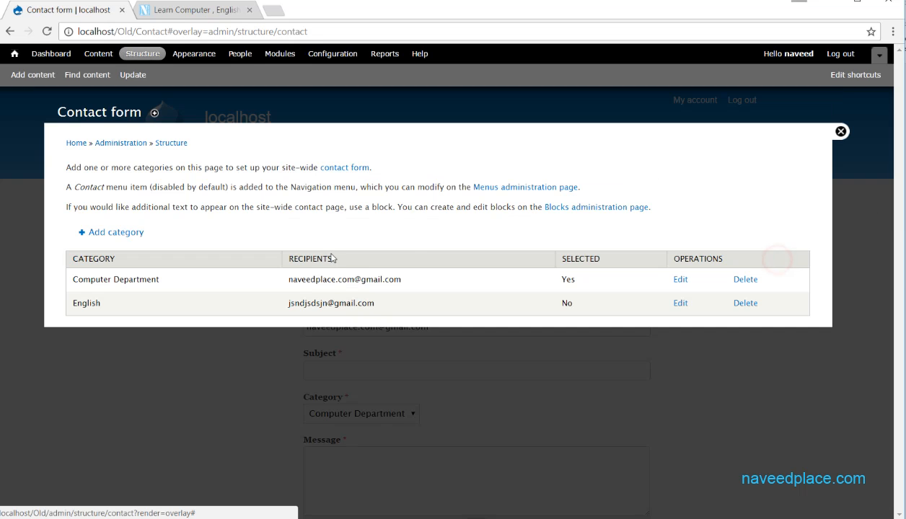
left_click(680, 280)
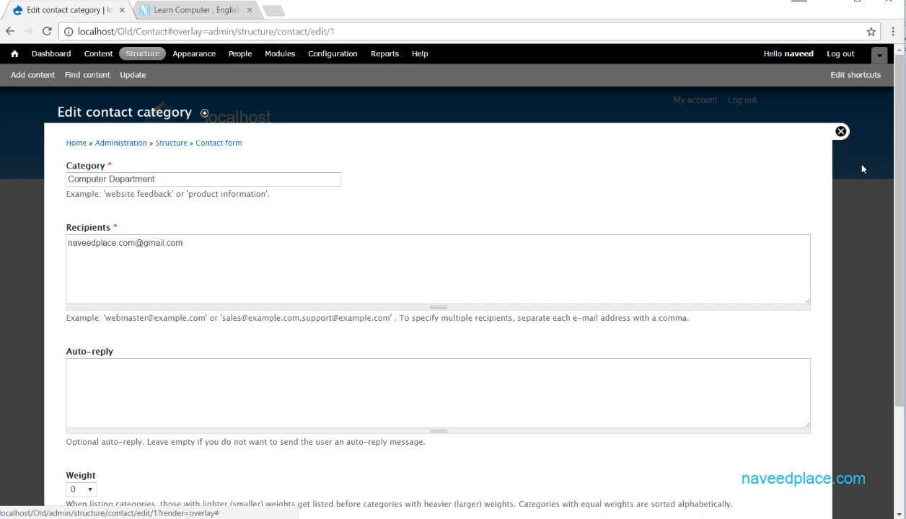
scroll(777, 309, "down", 2)
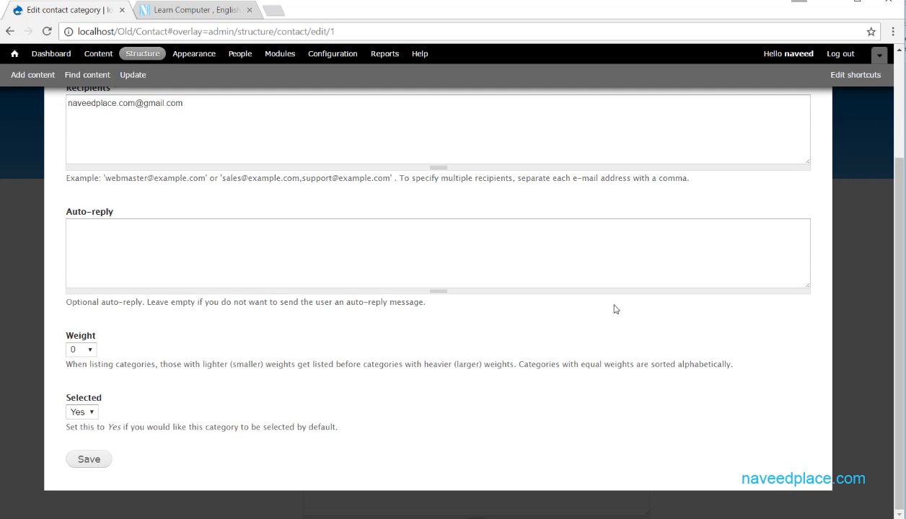
left_click(145, 272)
Change the Computer Department category's weight from 0 to 4 and save it.
left_click(89, 352)
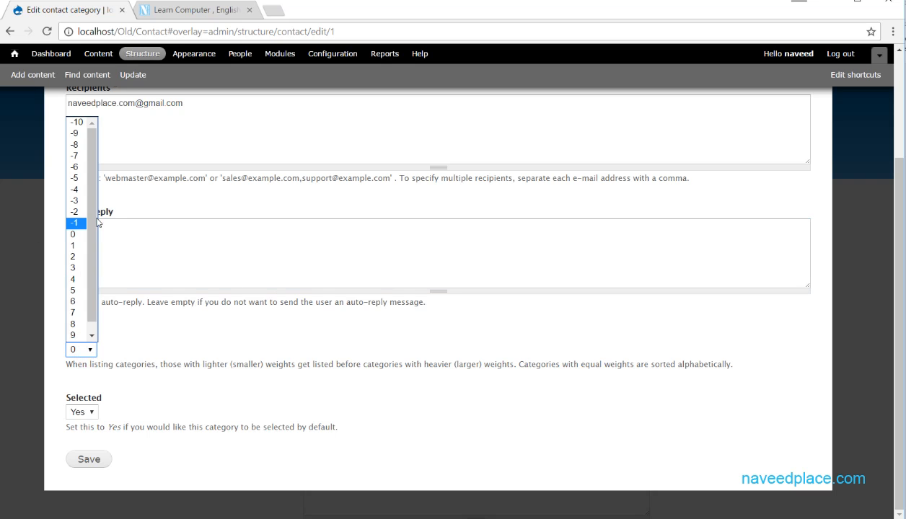
left_click(148, 231)
scroll(208, 272, "up", 2)
left_click_drag(189, 193, 23, 189)
scroll(235, 265, "down", 2)
left_click(87, 350)
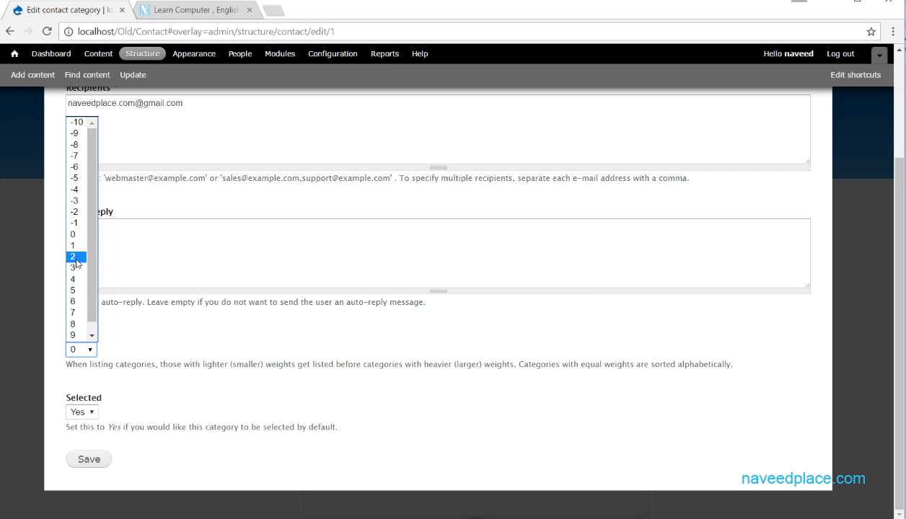
left_click(83, 280)
left_click(81, 458)
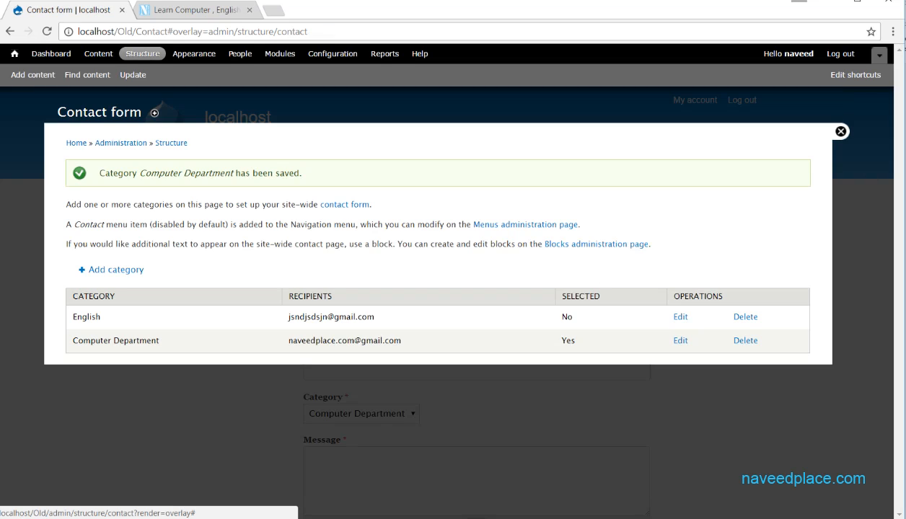
Close the admin overlay and confirm Category still defaults to Computer Department.
left_click(841, 131)
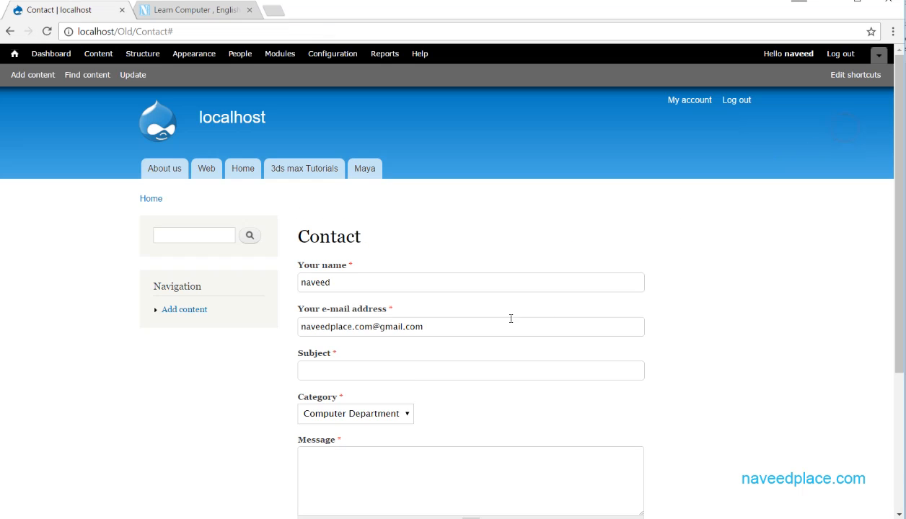
left_click(390, 419)
left_click(349, 443)
left_click(372, 417)
left_click(532, 396)
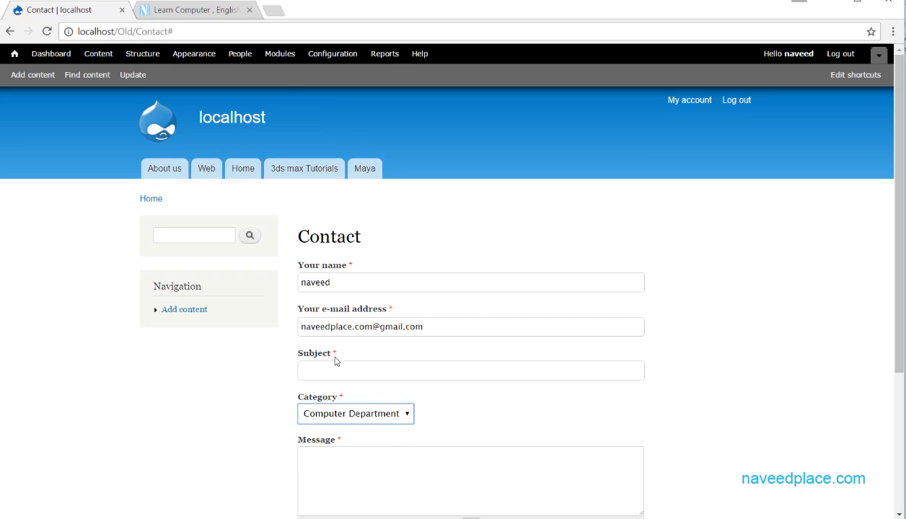
Visit About us, then load localhost/Old/contact and recheck the Category list.
left_click(206, 31)
left_click(206, 31)
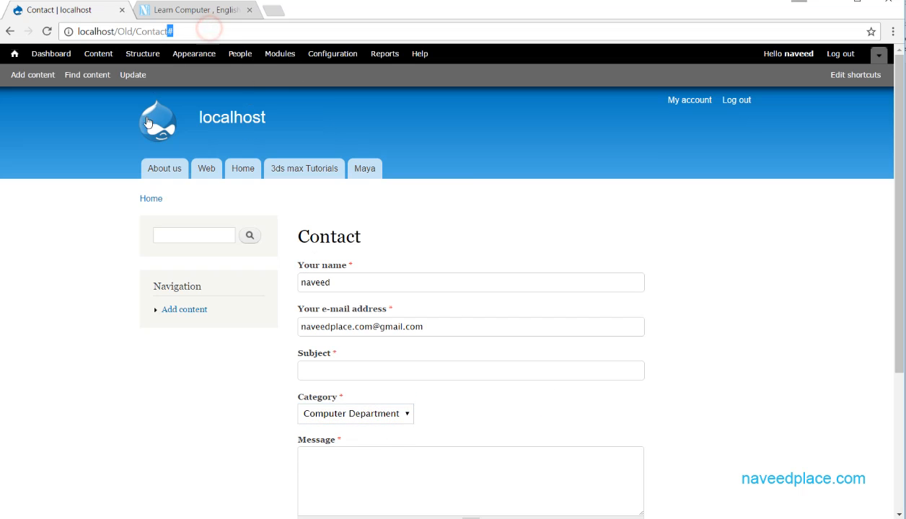
left_click(174, 172)
left_click_drag(196, 31, 144, 33)
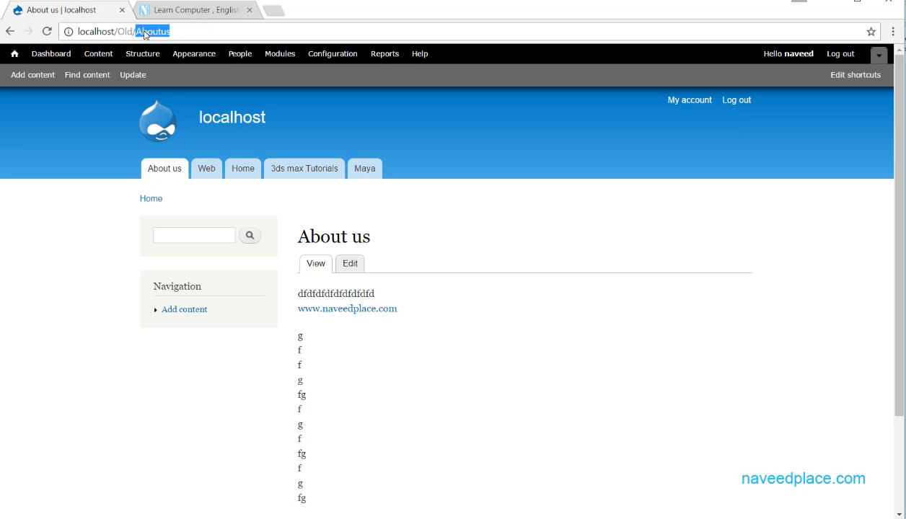
type("com")
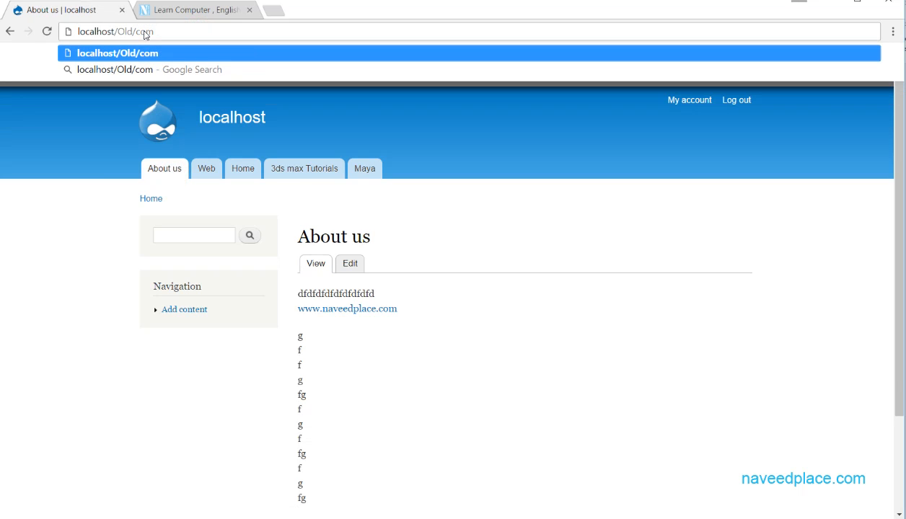
key("BackSpace")
type("n")
key("Return")
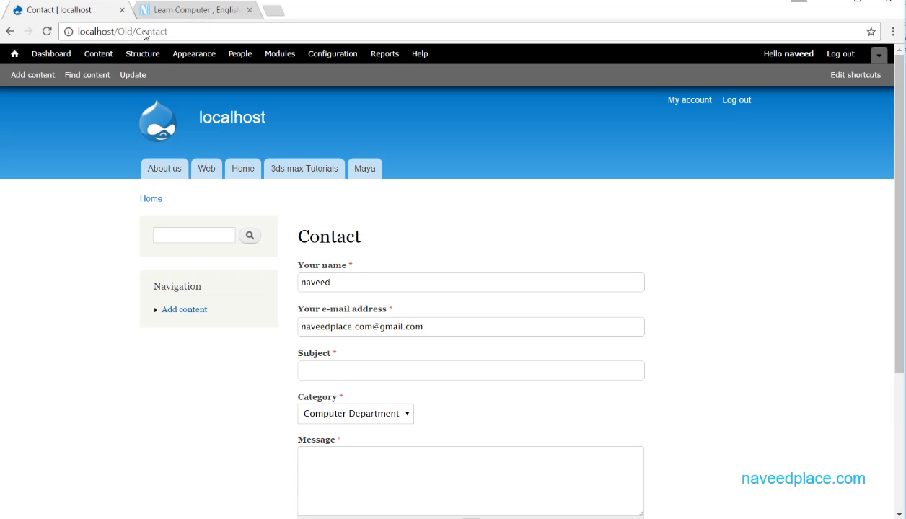
left_click(354, 412)
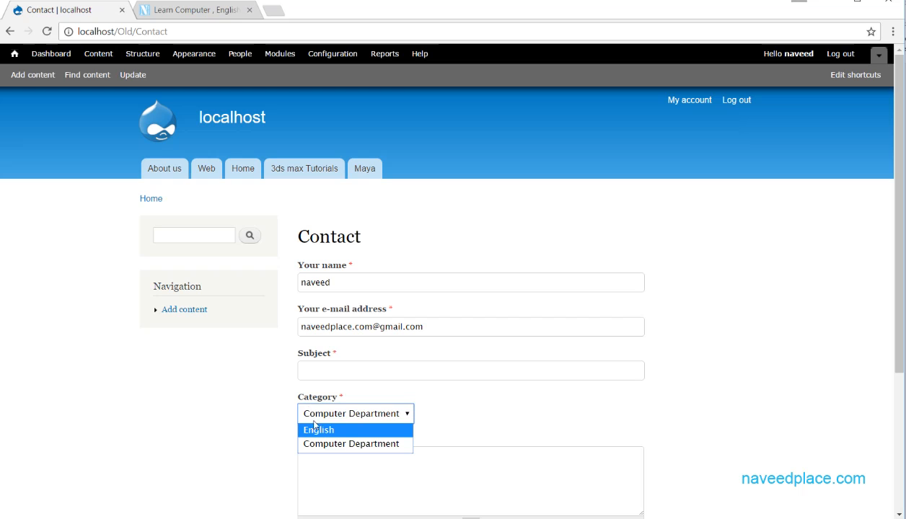
left_click(382, 378)
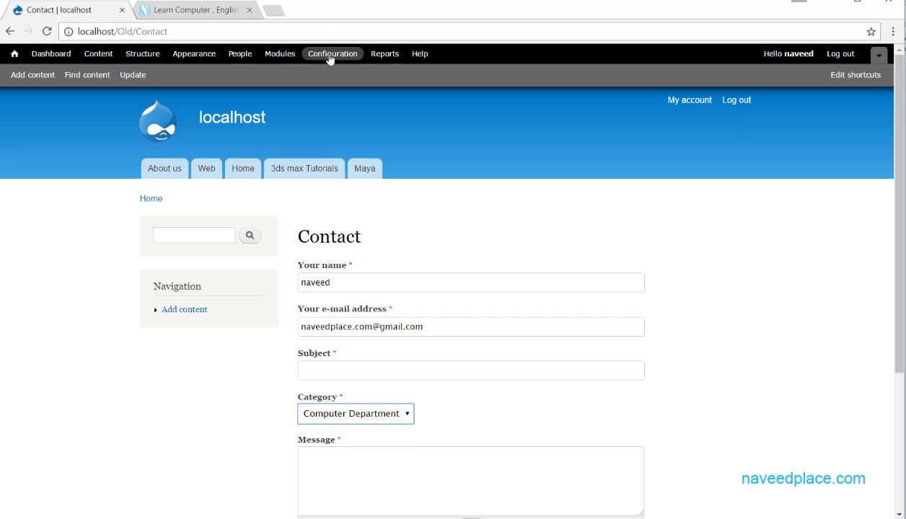
From Modules, open the Contact settings and edit the English category.
left_click(280, 54)
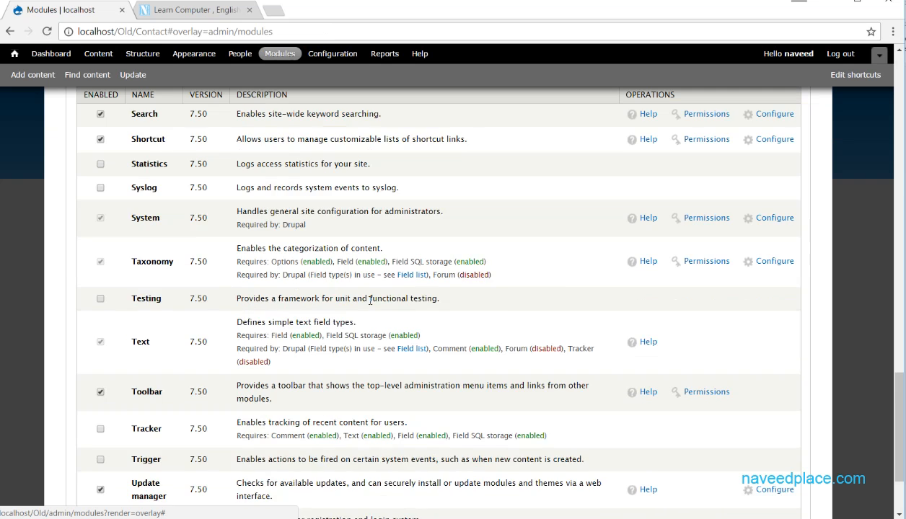
left_click_drag(899, 408, 899, 119)
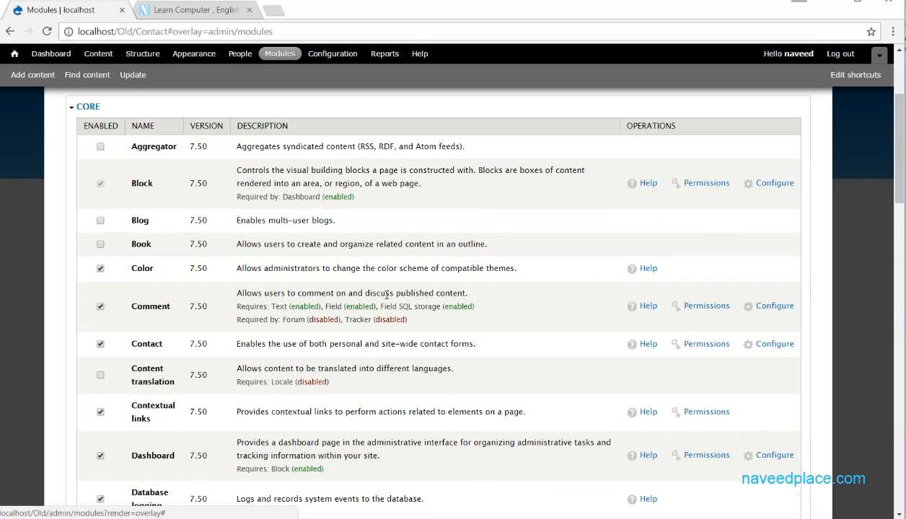
left_click(754, 345)
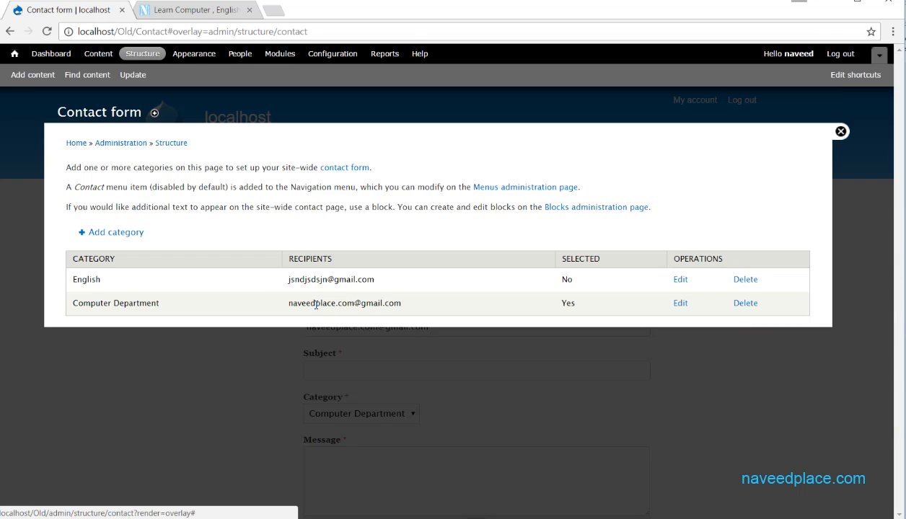
left_click(678, 280)
scroll(892, 393, "down", 2)
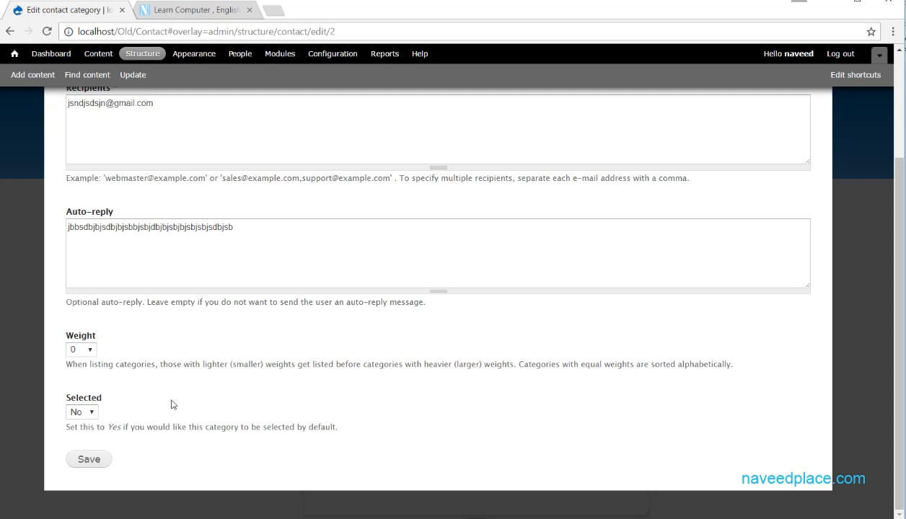
Set English's Selected option to Yes and save the category.
left_click(76, 412)
left_click(166, 423)
left_click_drag(344, 427, 47, 427)
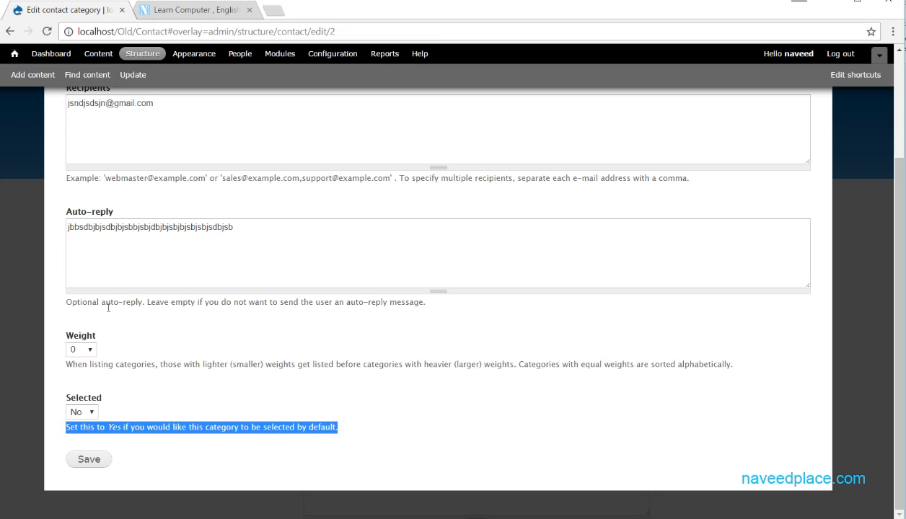
left_click(92, 413)
left_click(79, 437)
left_click(90, 460)
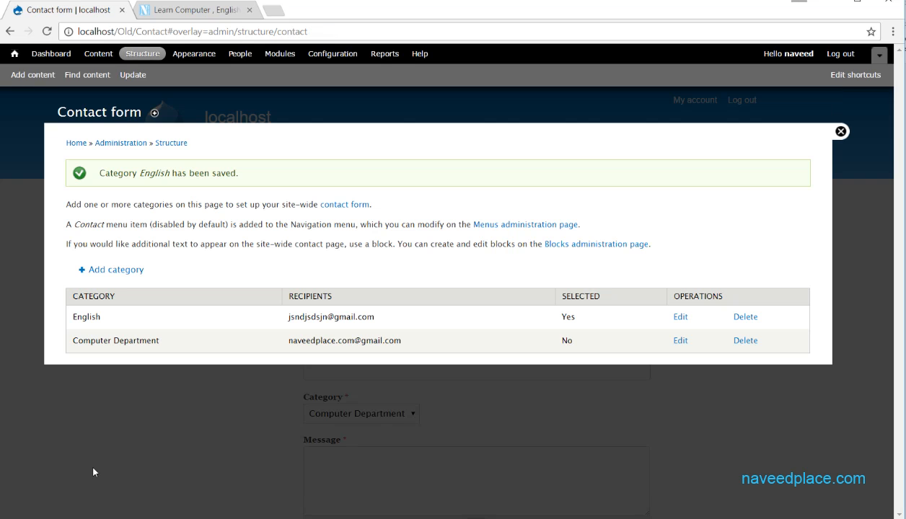
Confirm the contact form now defaults to English, then return to the front page.
left_click(840, 131)
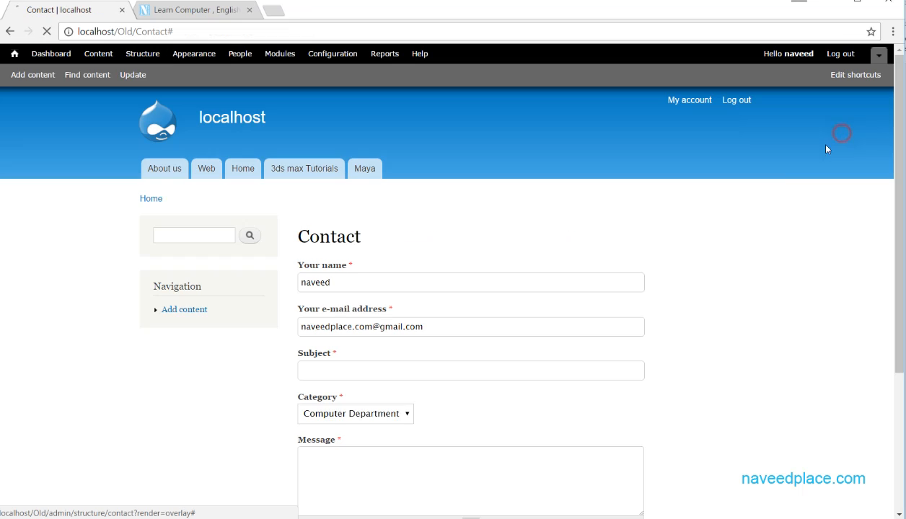
left_click(355, 417)
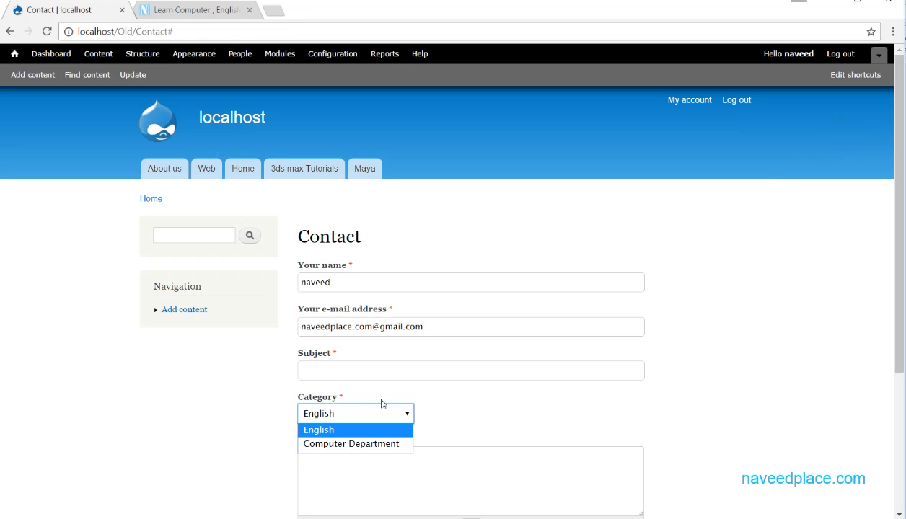
left_click(474, 389)
left_click(351, 411)
left_click(438, 430)
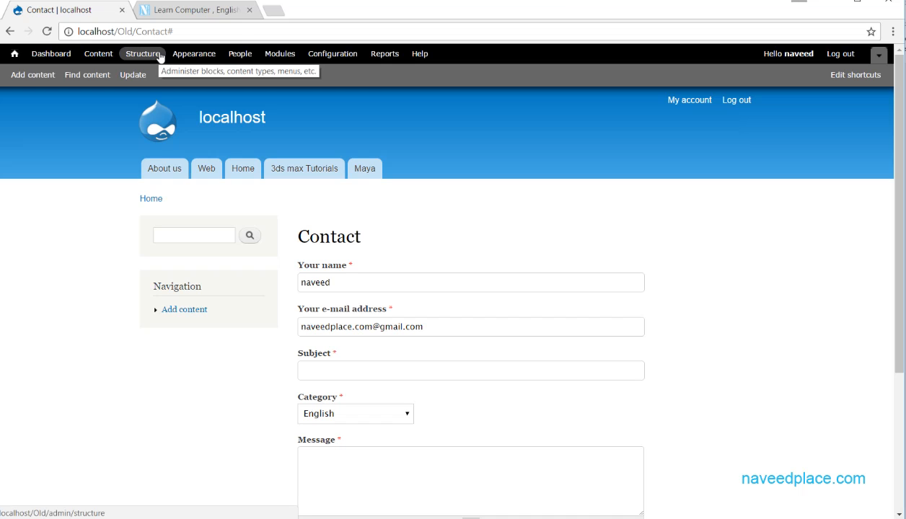
left_click(189, 108)
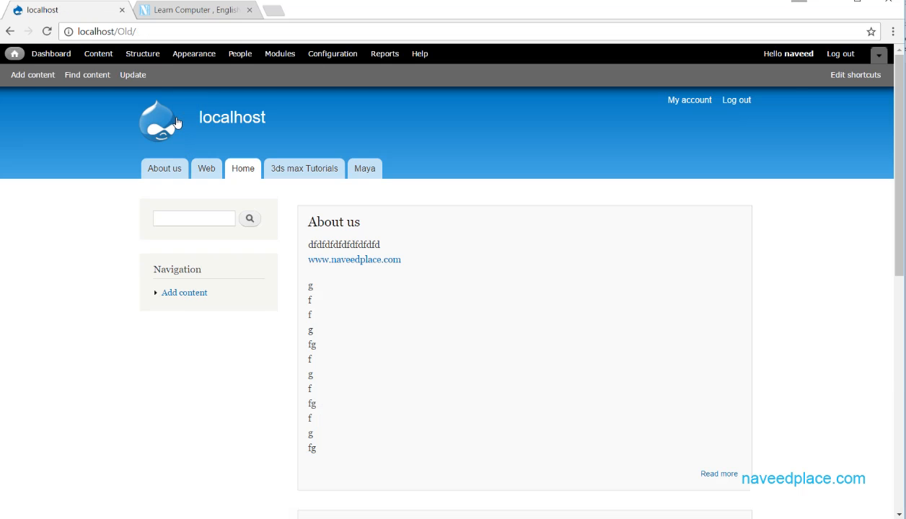
Briefly switch to the naveedplace tab and back to the localhost site.
left_click_drag(899, 121, 876, 93)
double_click(152, 33)
left_click(158, 34)
left_click(195, 10)
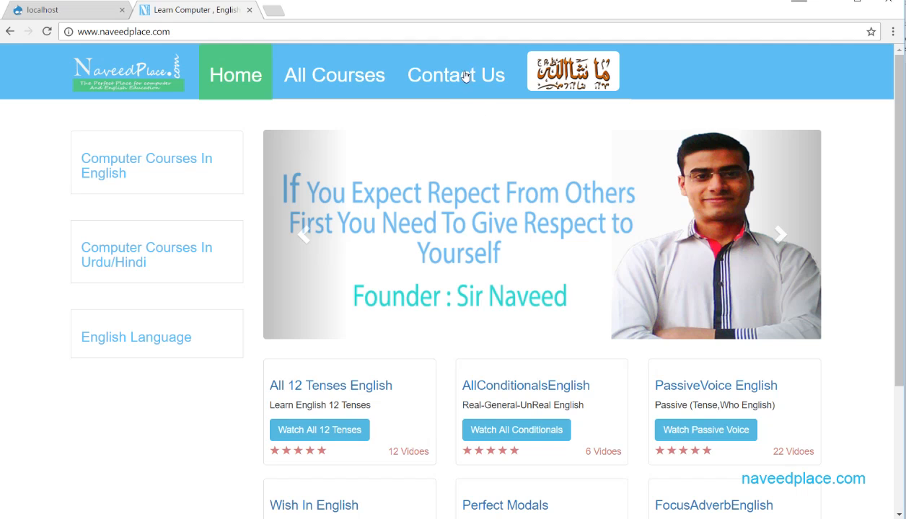
left_click(75, 11)
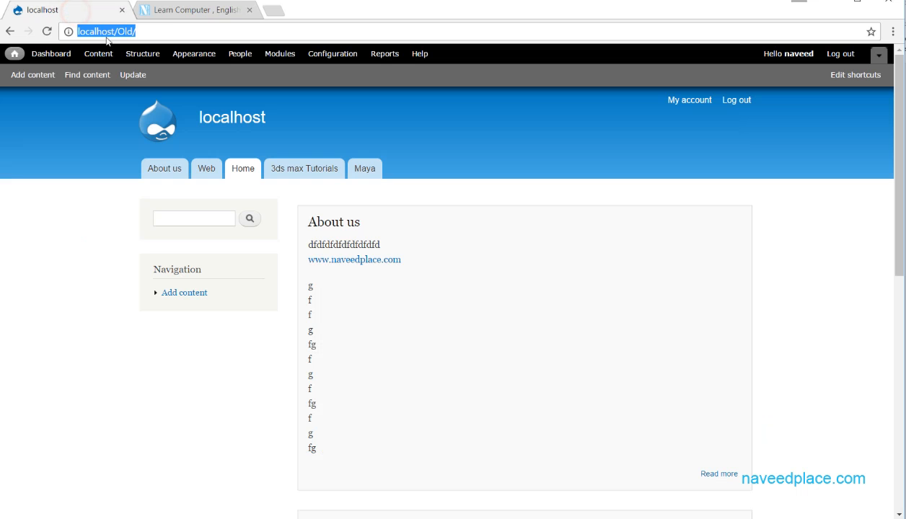
left_click(198, 31)
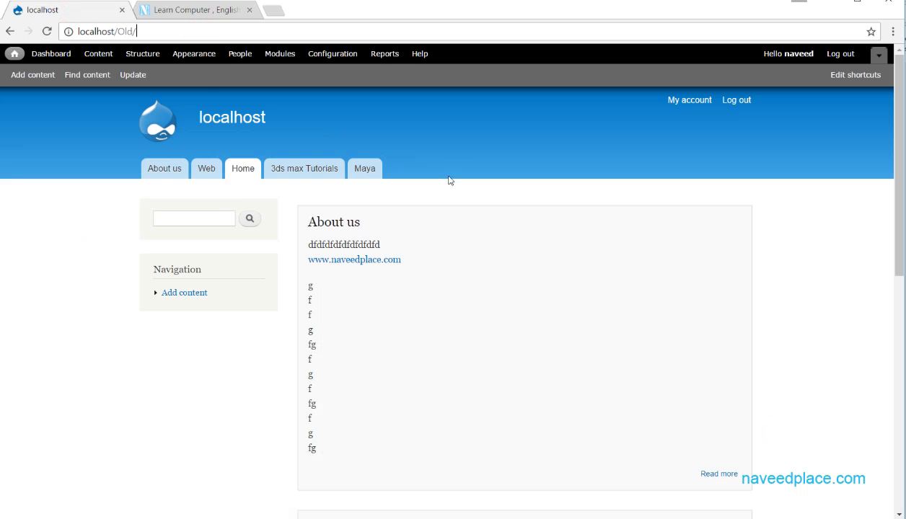
Open and close the Content and Add content pages, then open Structure.
left_click(98, 54)
left_click(840, 132)
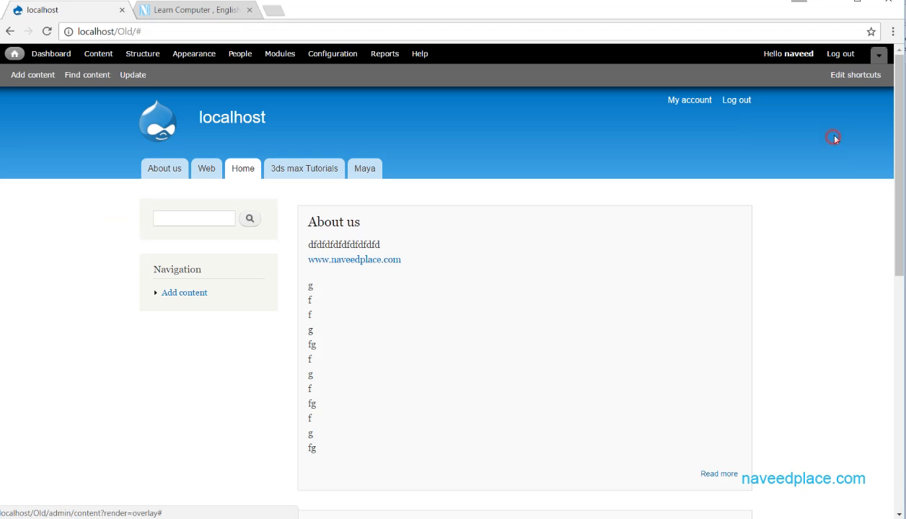
left_click(27, 76)
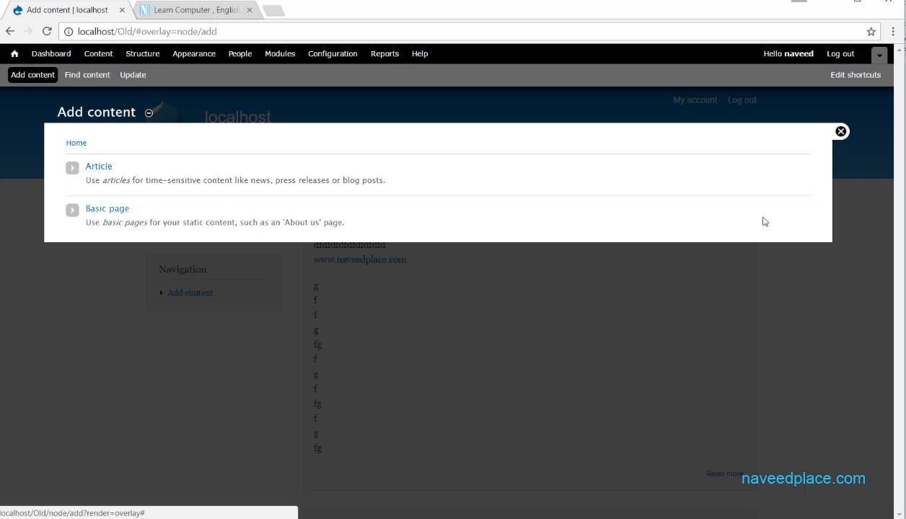
left_click(840, 132)
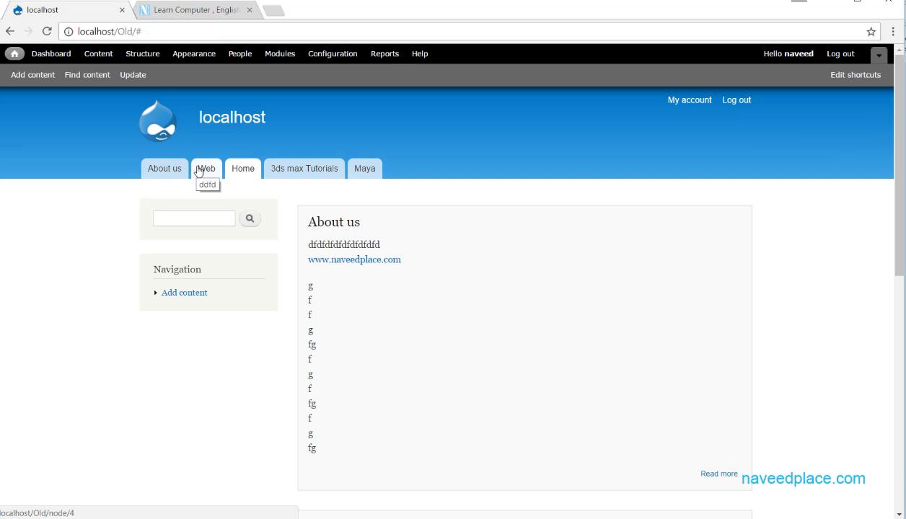
left_click(147, 57)
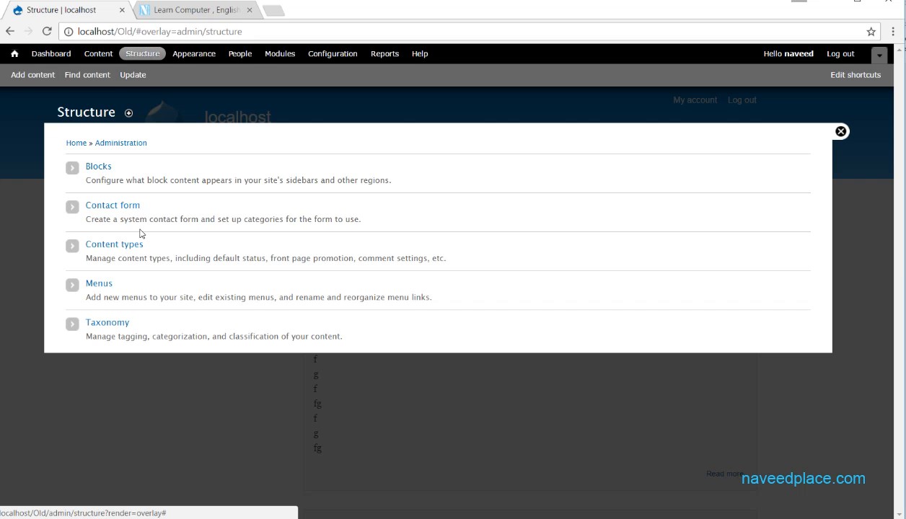
Open Menus and view the Main menu's existing links.
left_click(102, 296)
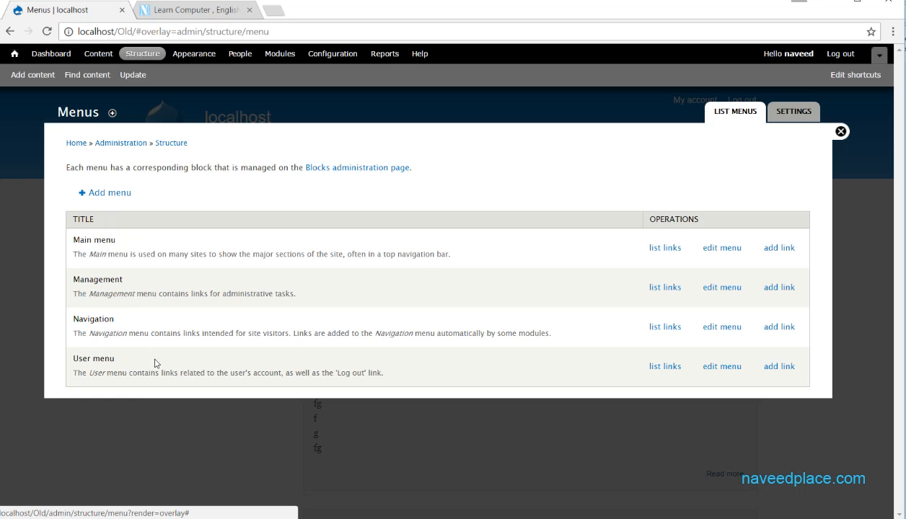
left_click_drag(80, 323, 123, 323)
left_click_drag(84, 240, 117, 241)
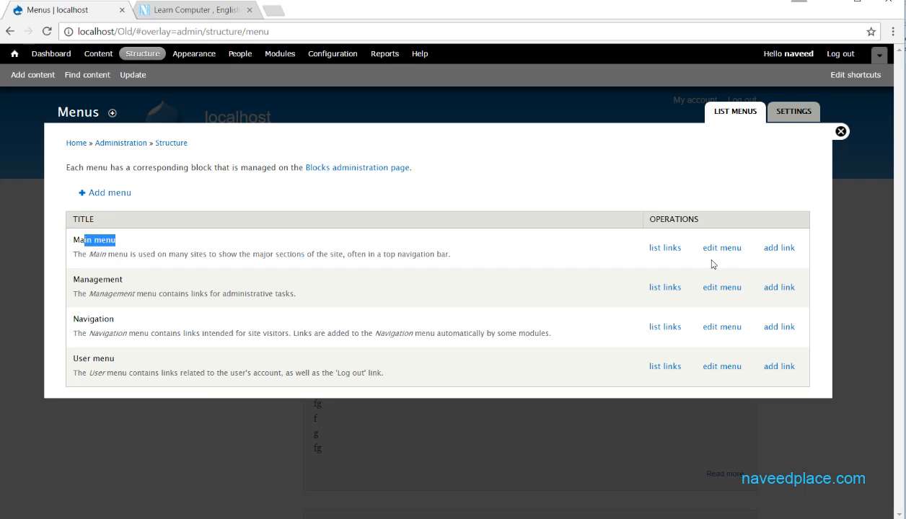
left_click(665, 249)
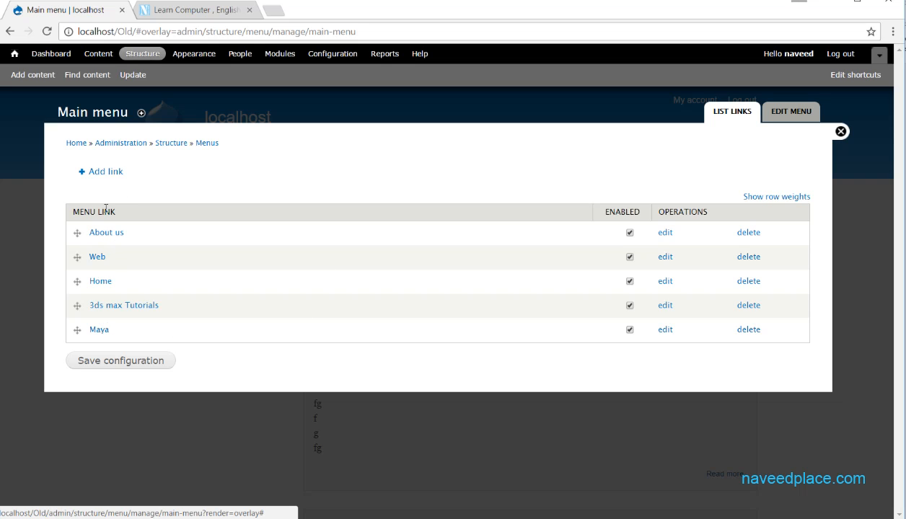
left_click(839, 132)
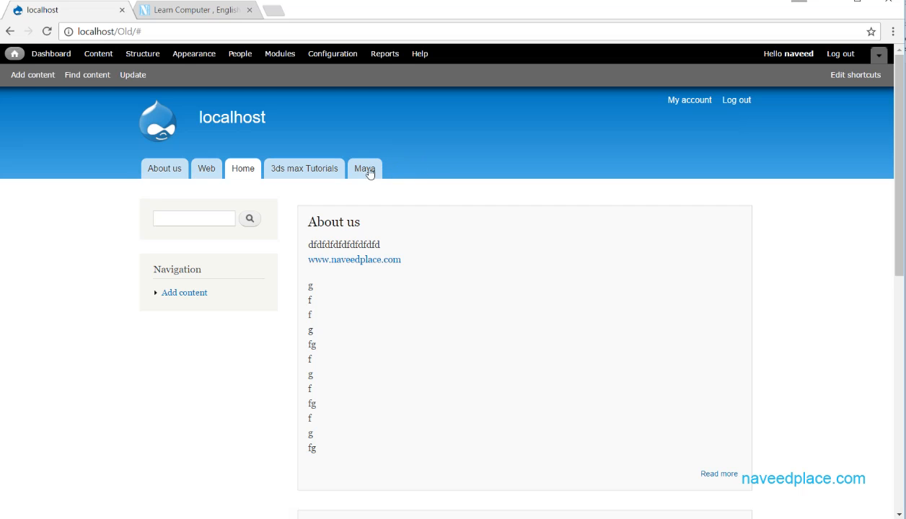
Return to Structure > Menus and open 'add link' for the Main menu.
left_click(144, 54)
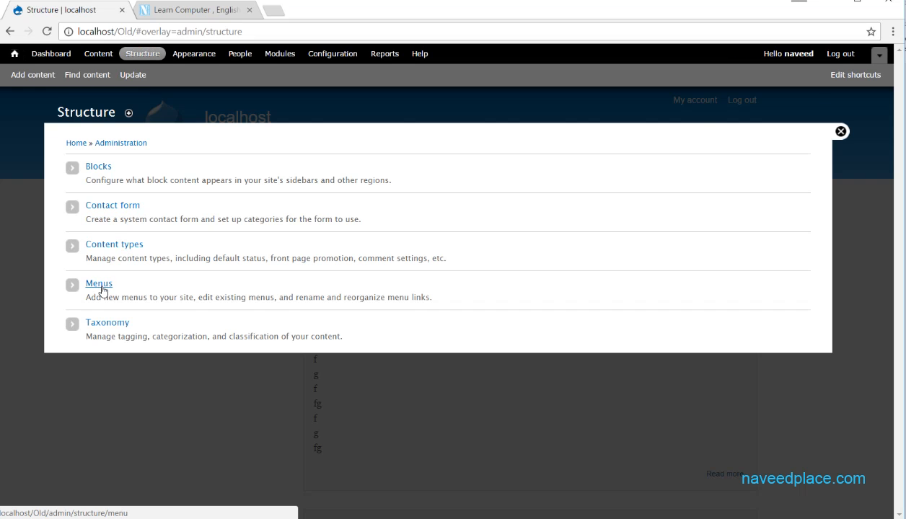
left_click(101, 287)
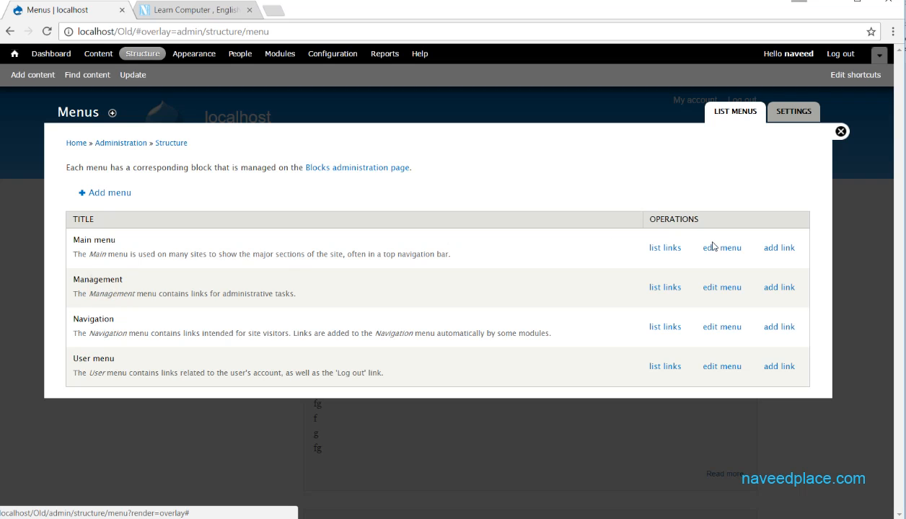
left_click(788, 250)
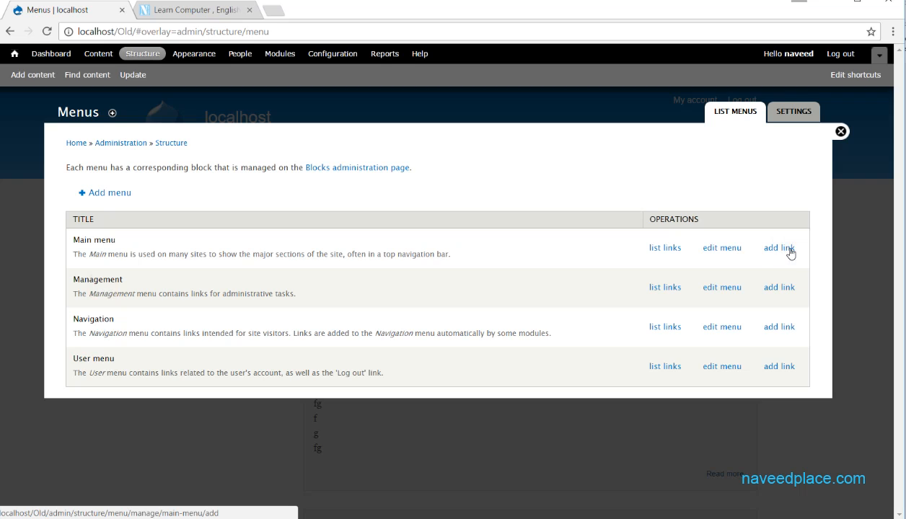
left_click(778, 250)
Save a Main menu link titled 'ContactUs' with path contact and description 'gfg'.
left_click(105, 179)
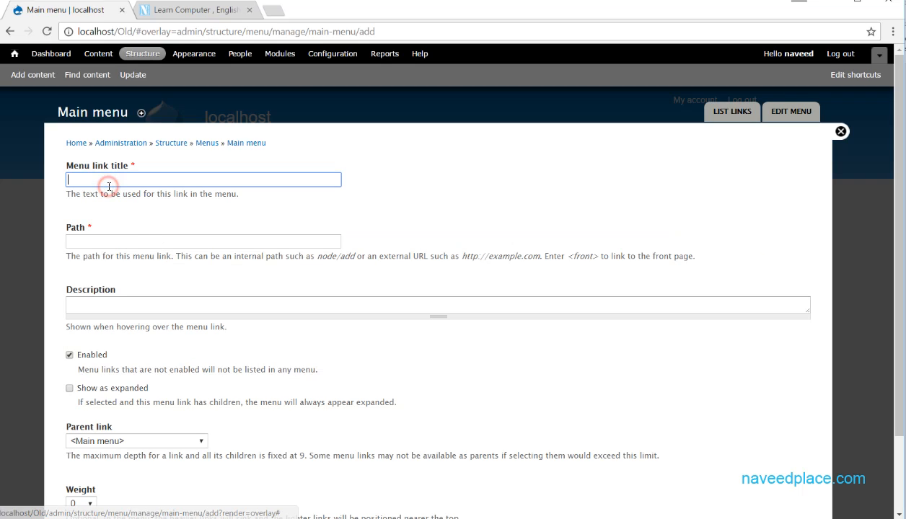
type("Contact")
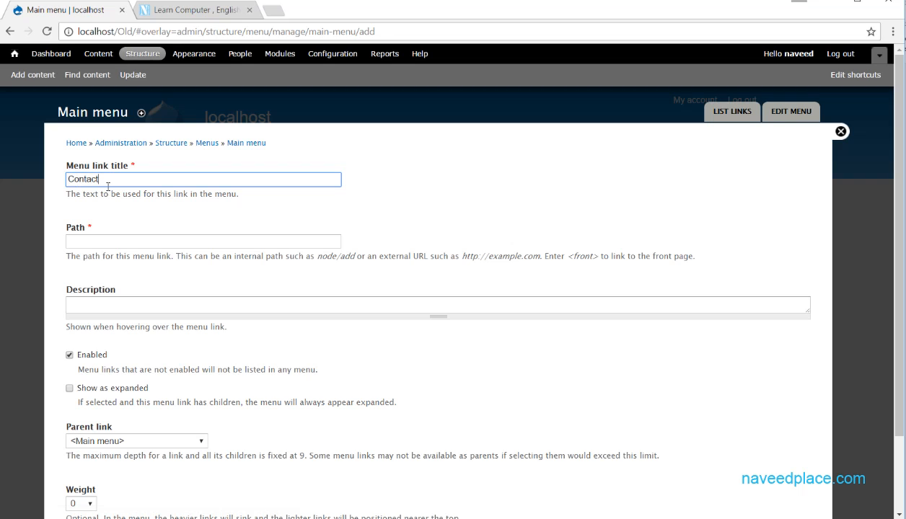
type("Us")
left_click(101, 241)
type("c")
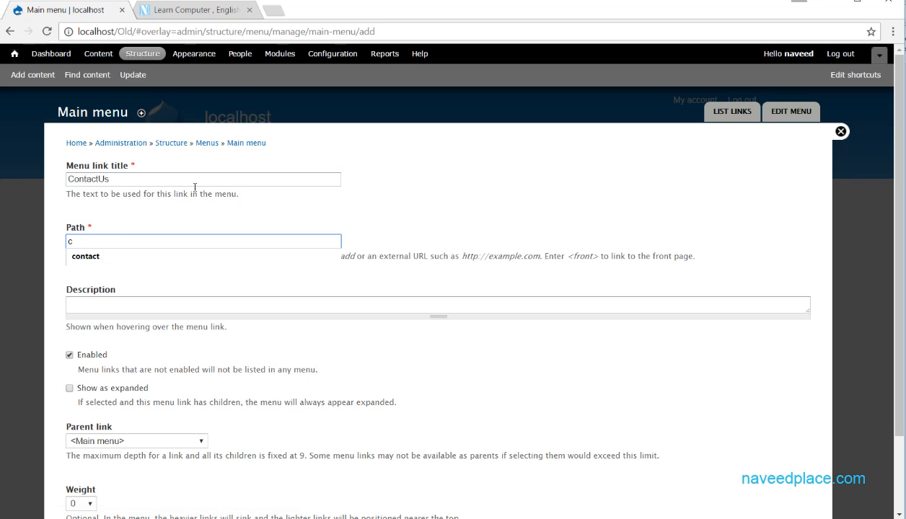
key("Down")
key("Return")
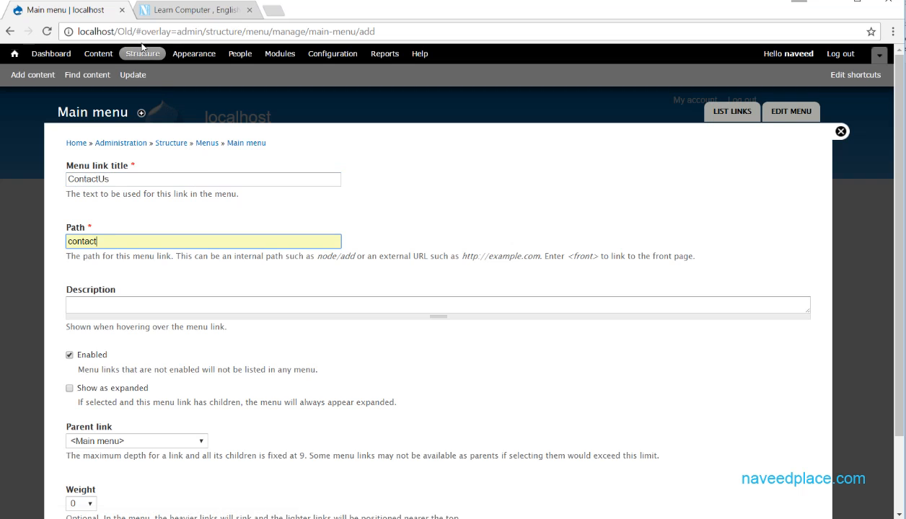
left_click_drag(136, 31, 398, 34)
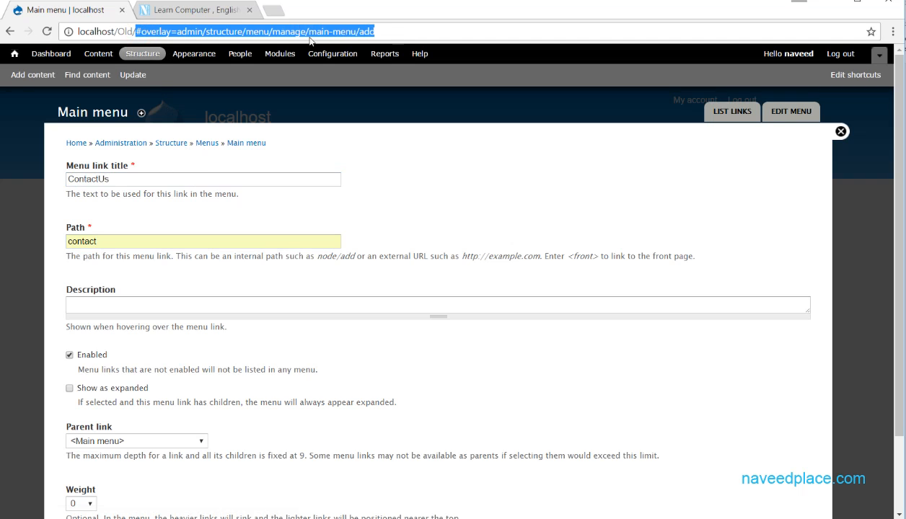
left_click(96, 302)
scroll(262, 308, "down", 2)
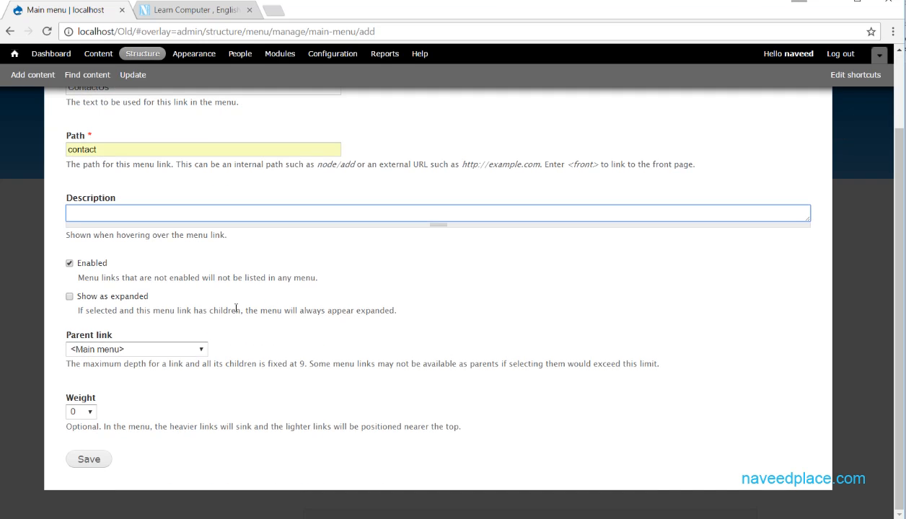
type("gfg")
left_click(85, 454)
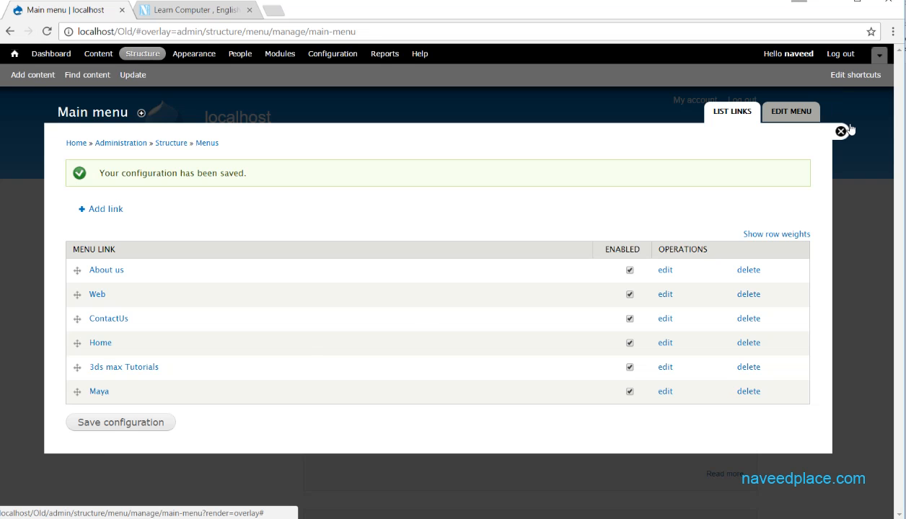
left_click(835, 129)
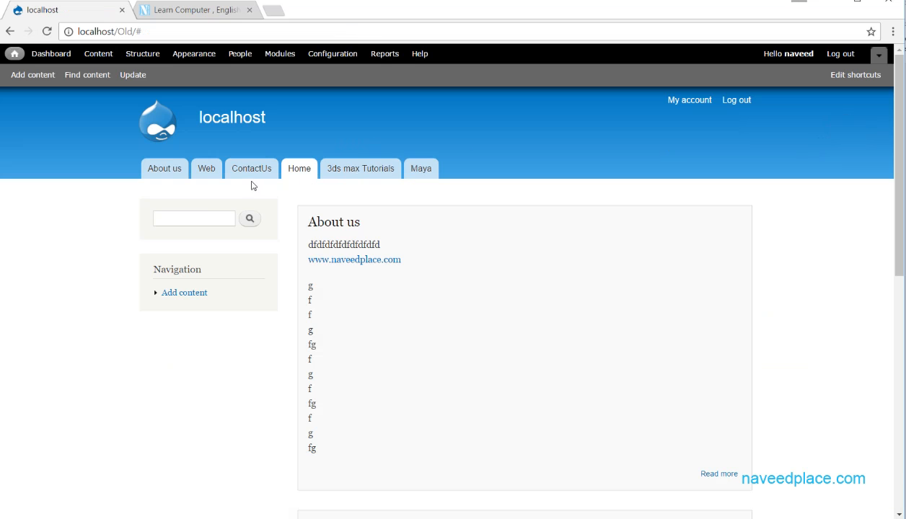
Follow the ContactUs tab and verify the address is localhost/Old/contact.
left_click(254, 175)
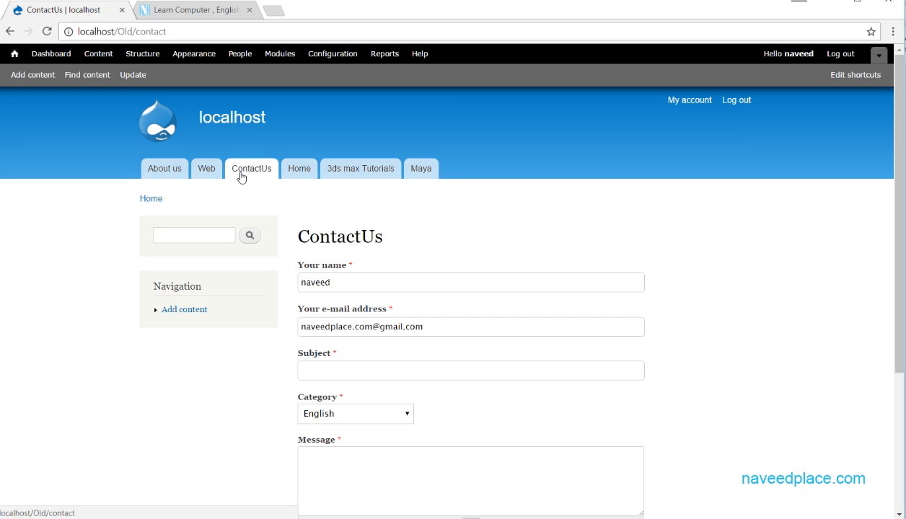
scroll(471, 334, "down", 3)
scroll(471, 330, "up", 3)
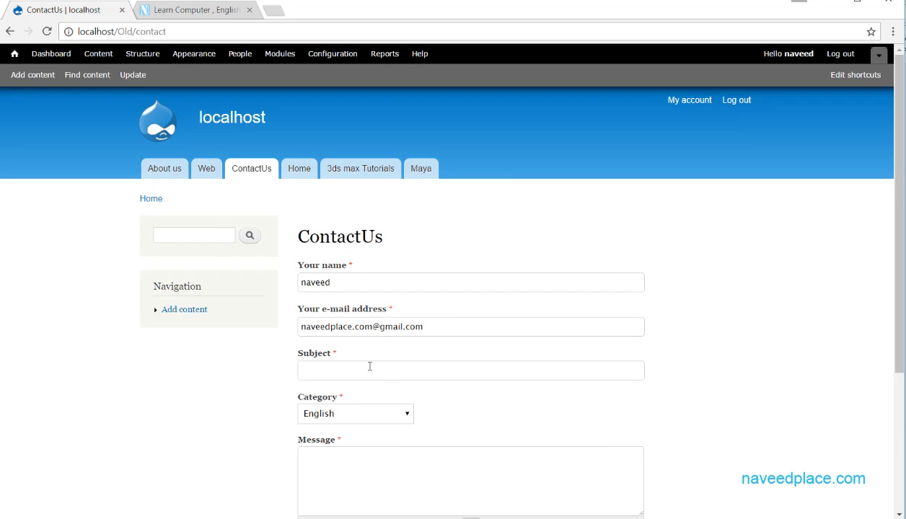
left_click_drag(167, 32, 137, 34)
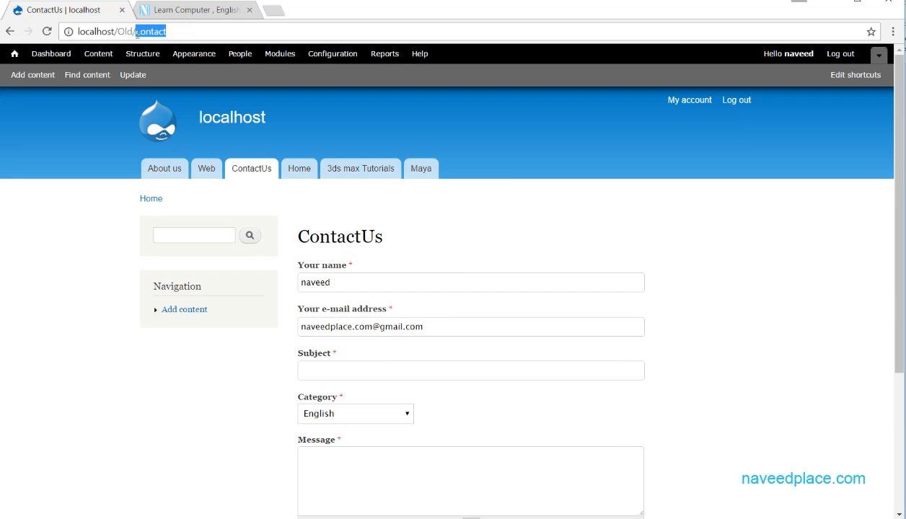